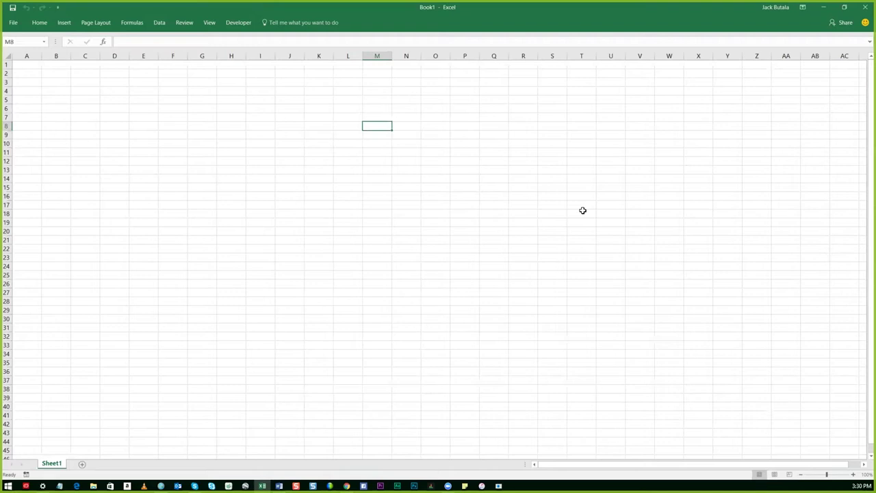
Enter 50000 in cell M8 and label it Purchase Price in cell L8.
text(50000)
key(ctrl+Return)
key(Return)
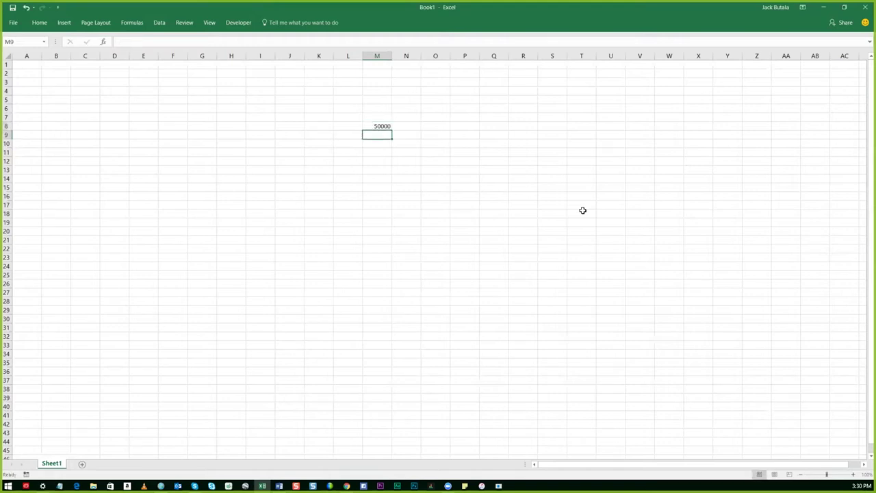
key(Up)
key(Left)
text(Purchaes)
key(BackSpace)
key(BackSpace)
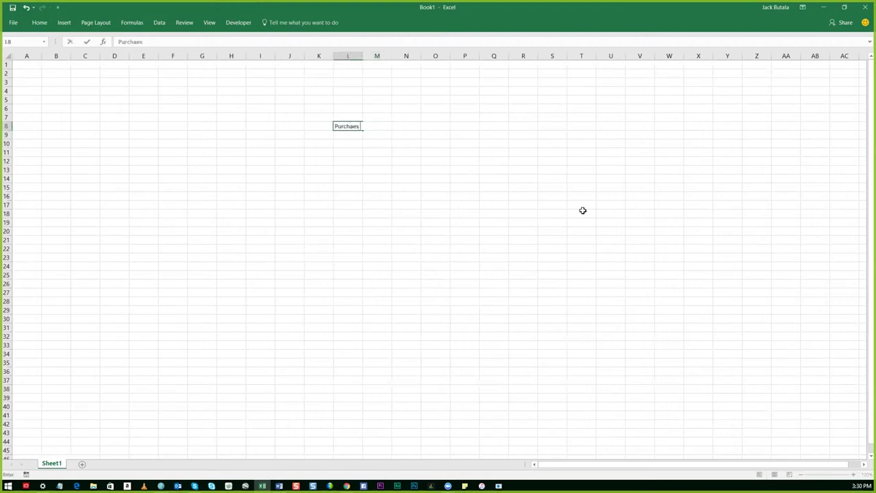
text(se Price)
key(Return)
Right-align the cells in column L from the Purchase Price label downward.
key(Up)
key(shift+Page_Down)
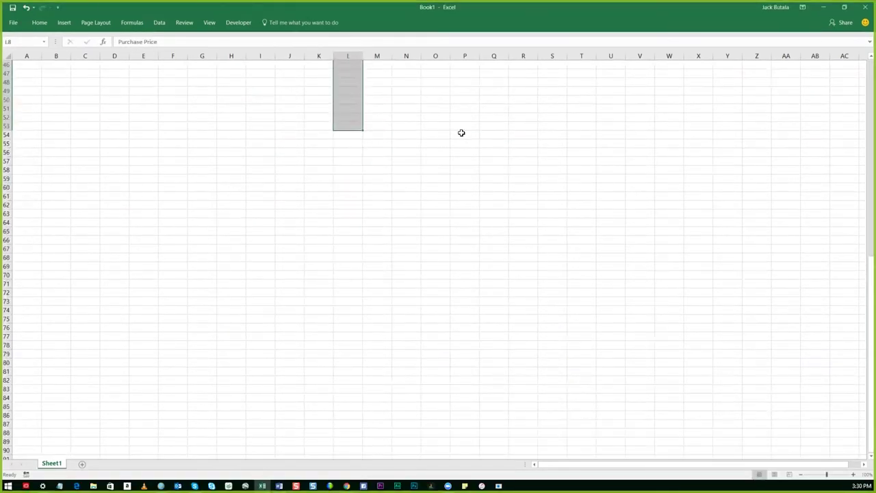
click(39, 22)
click(181, 54)
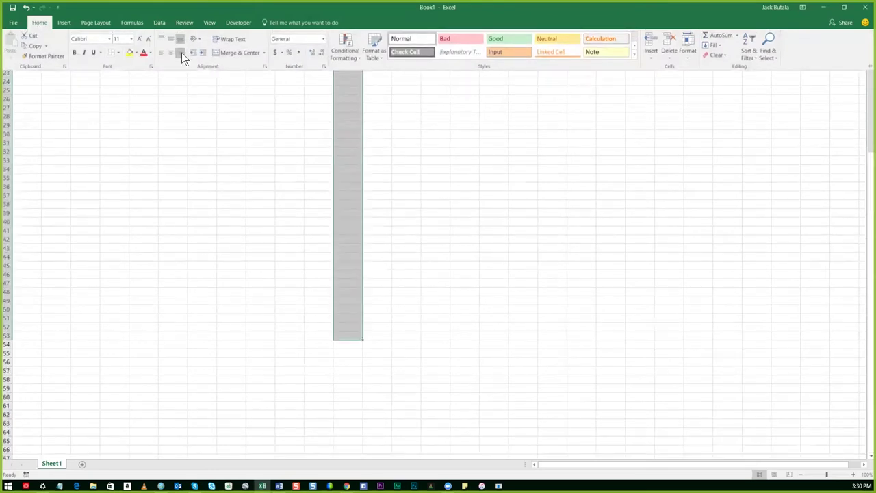
click(378, 152)
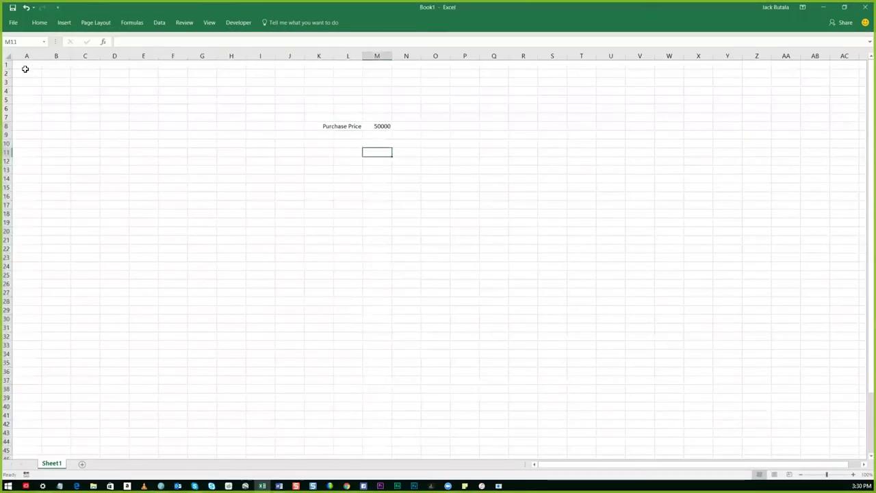
Format the whole sheet as Accounting with no currency symbol and no decimal places.
click(7, 55)
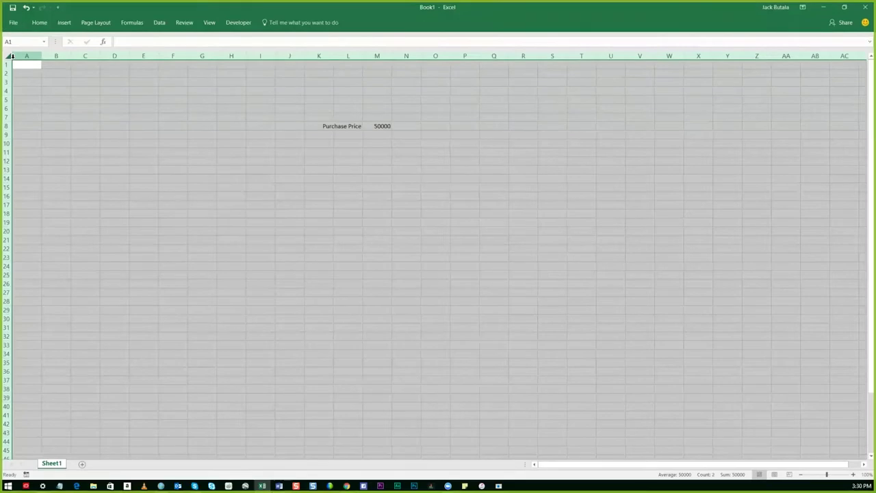
key(ctrl+1)
key(Down)
key(Down)
key(Down)
key(Tab)
key(Tab)
key(alt+Down)
key(Return)
key(Return)
key(Return)
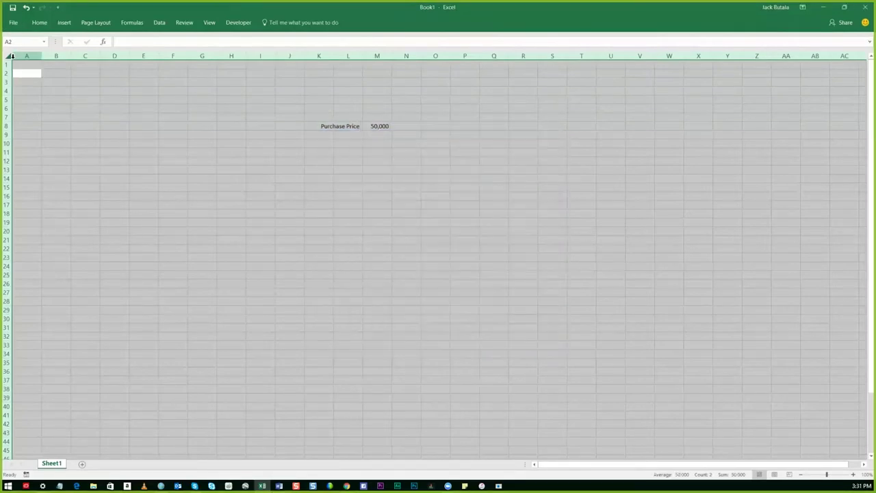
Add the label Sale Price in cell L7 and enter 80,000 in cell M7.
key(Down)
key(Down)
key(Down)
key(Right)
key(Right)
key(Right)
key(Right)
key(Right)
key(Right)
key(Right)
key(Right)
key(Right)
key(Right)
key(Right)
key(Down)
key(Down)
text(Sale Price)
key(Return)
key(Up)
key(Right)
text(80,000)
key(Return)
Calculate the profit in cell M9 with the formula =+M7-M8.
key(Return)
text(=+)
key(Up)
key(Up)
text(-)
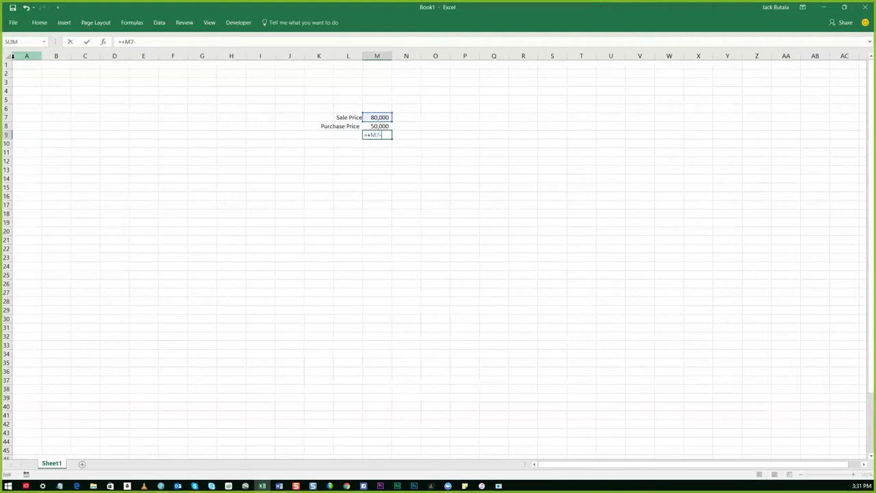
text(m)
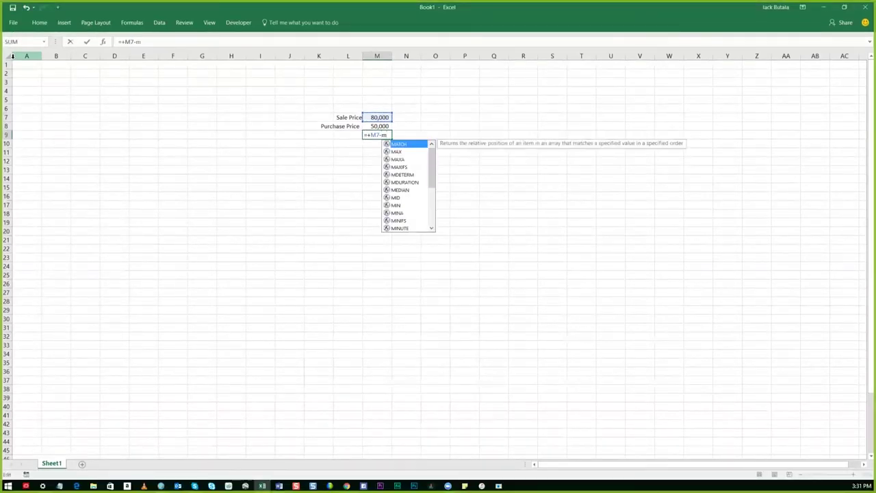
text(9)
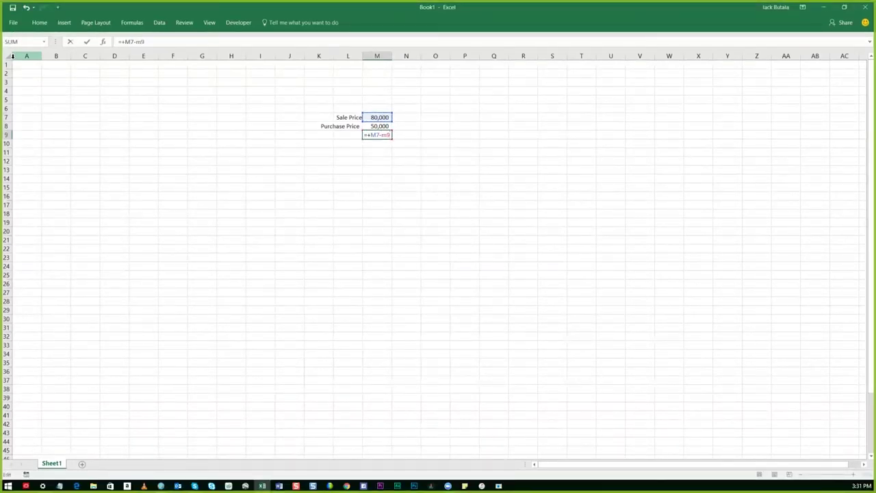
key(BackSpace)
text(8)
key(Return)
key(Up)
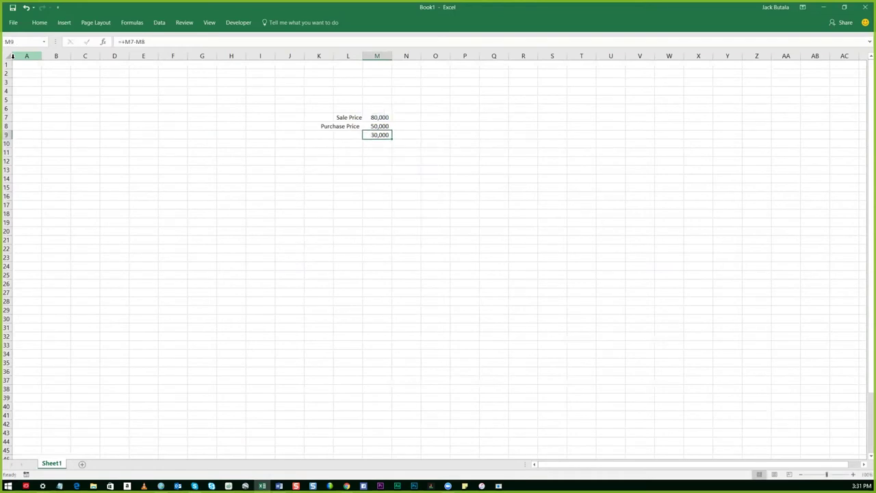
Apply a top and double bottom border to the profit cell M9.
click(61, 23)
click(39, 24)
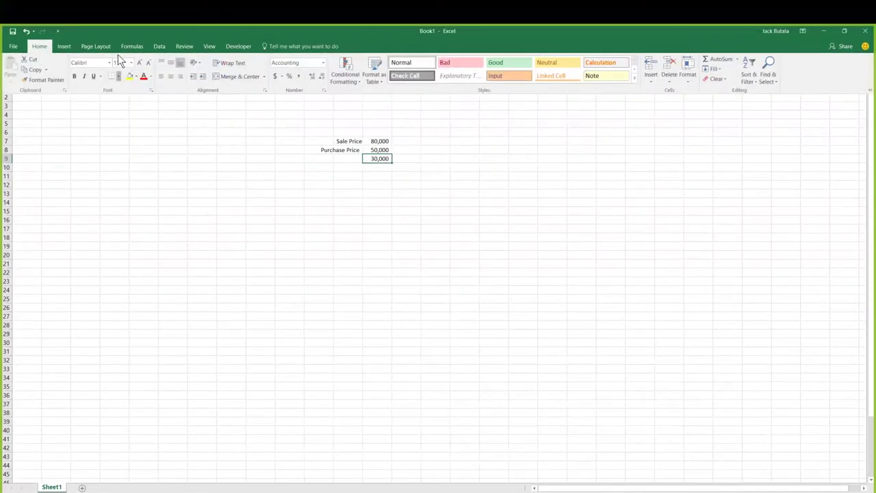
click(117, 53)
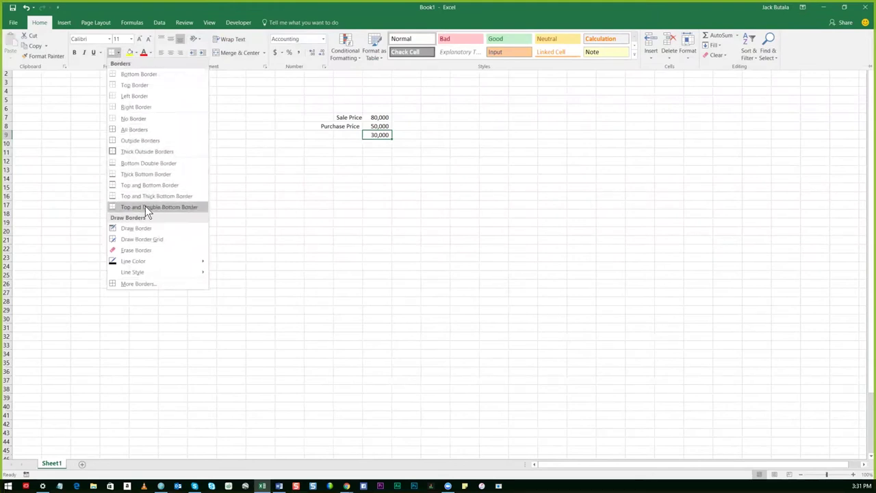
click(145, 206)
key(ctrl+F1)
click(377, 152)
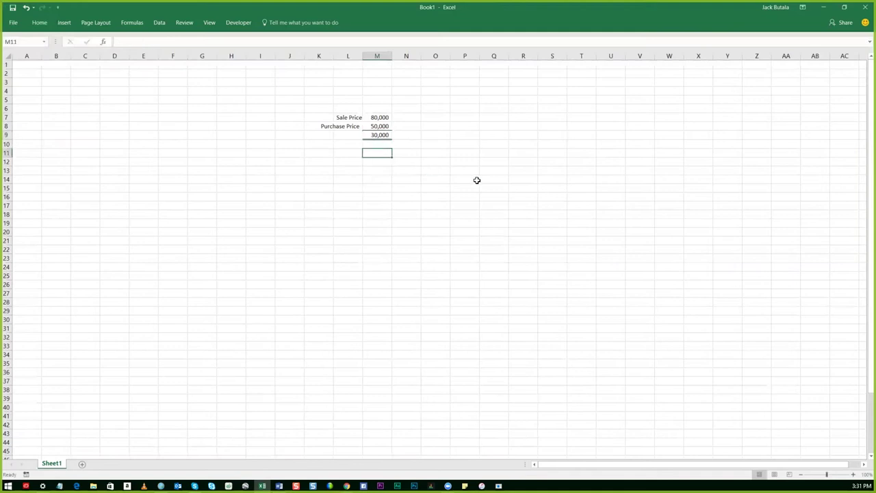
key(Up)
key(Up)
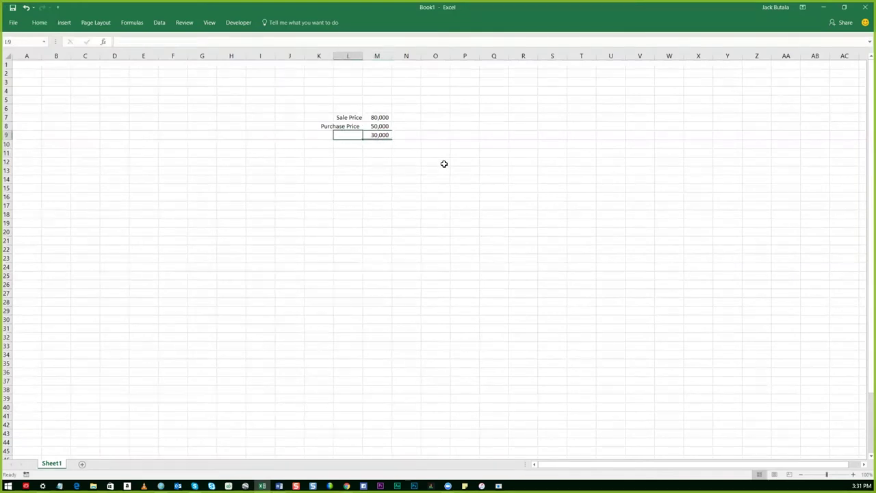
key(Up)
key(Up)
key(Down)
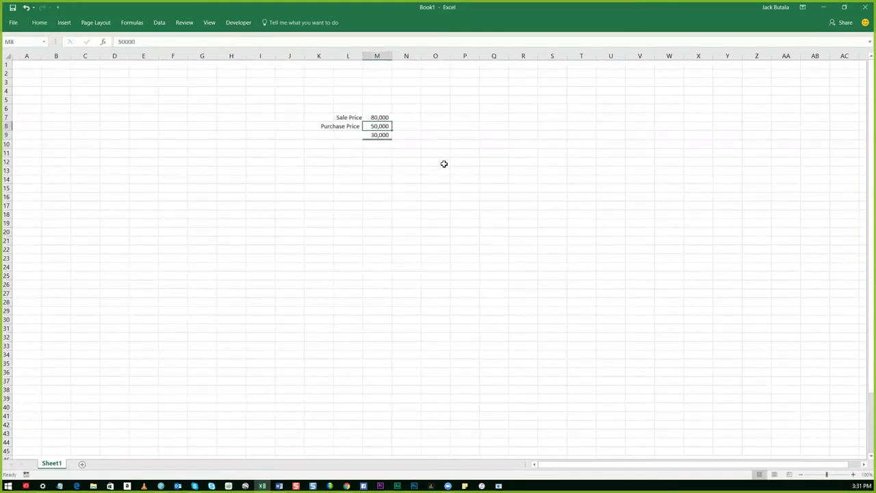
key(Up)
Enter 200,000 in cell M12 below the profit calculation.
key(Down)
key(Down)
key(Down)
key(Down)
key(Down)
key(Left)
key(Right)
text(200)
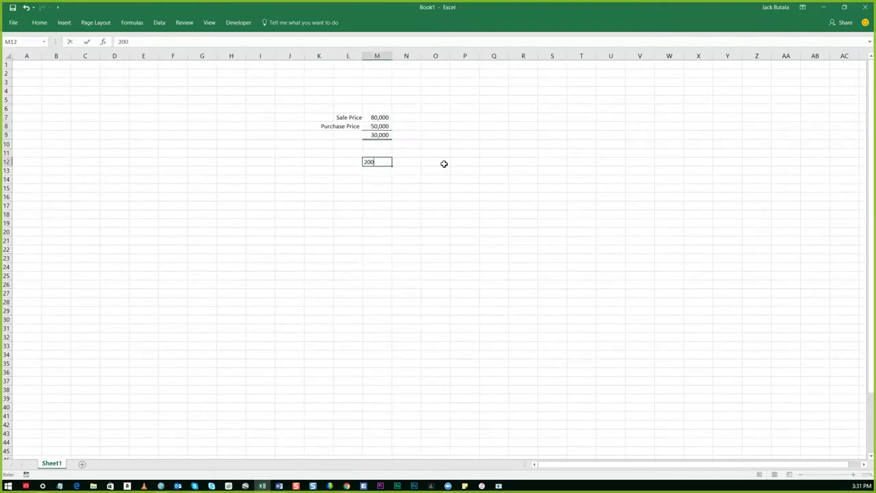
text(,000)
key(Return)
Enter the multiplier 12 in cell O6.
key(Up)
key(Up)
key(Up)
key(Up)
key(Up)
key(Right)
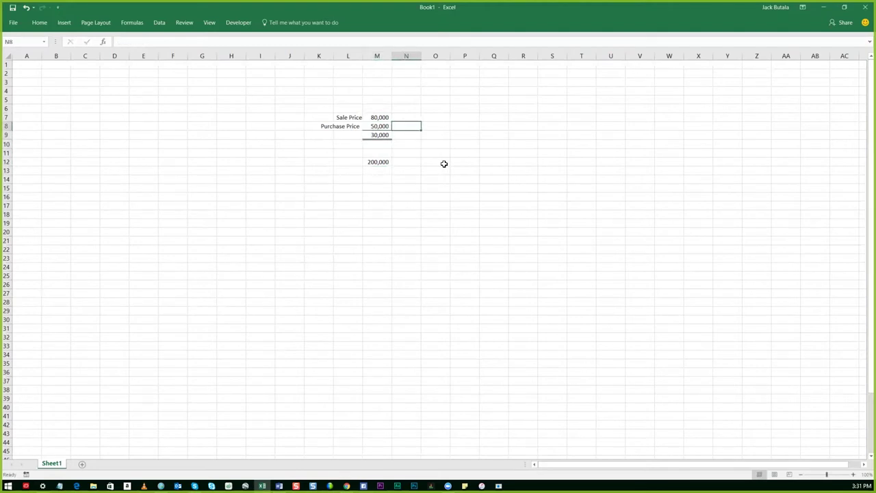
key(Down)
key(Up)
key(Up)
key(Right)
key(Up)
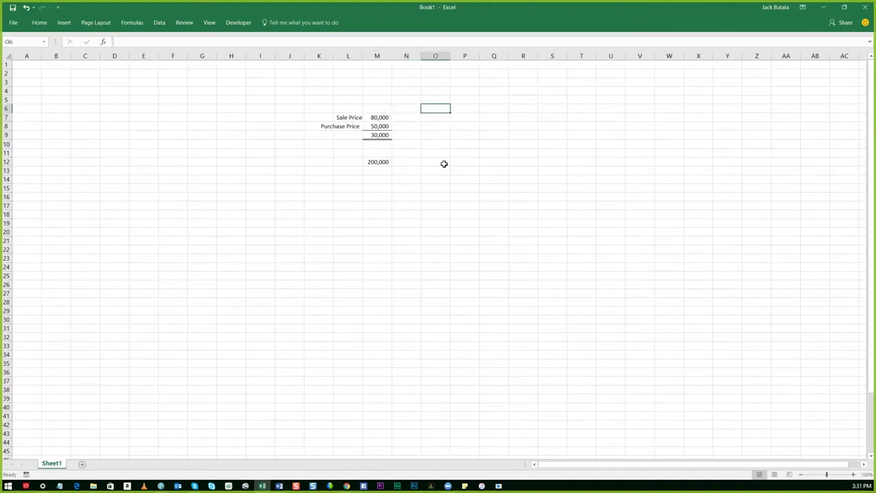
text(12)
key(Return)
Multiply the profit by the multiplier in cell O9 with the formula =+M9*O6.
key(Down)
key(Down)
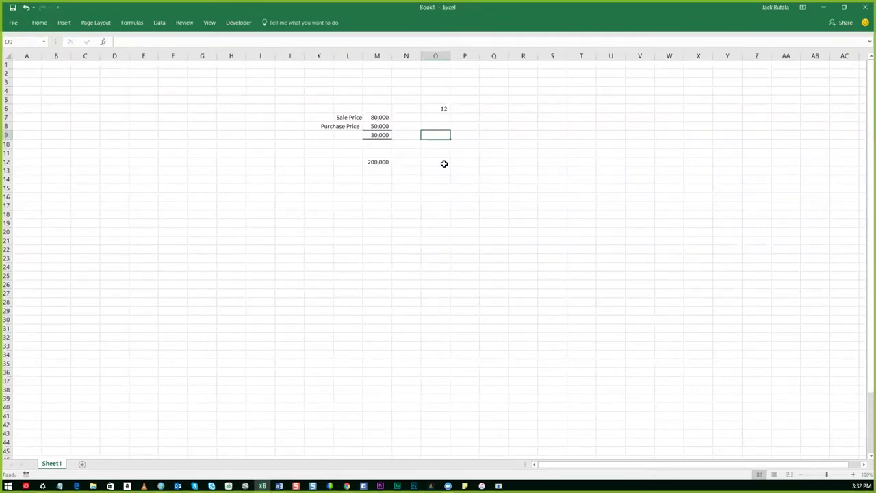
text(=+)
key(Left)
key(Left)
key(Return)
key(Up)
key(F2)
text(*)
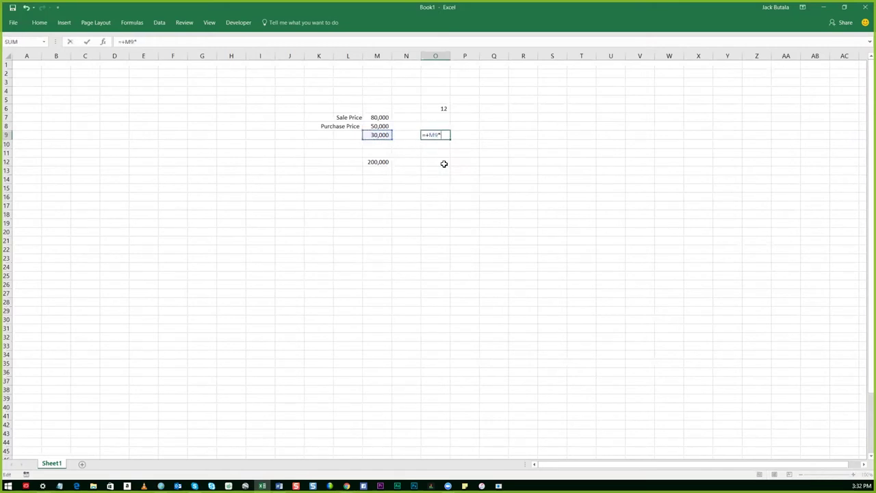
text(o6)
key(Return)
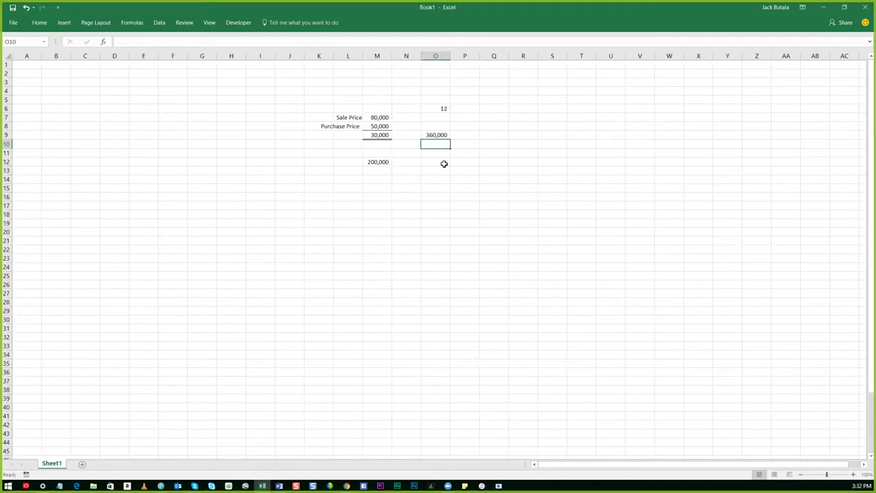
Minimize the workbook, switch to the Redfin search in the browser and maximize its window.
click(825, 8)
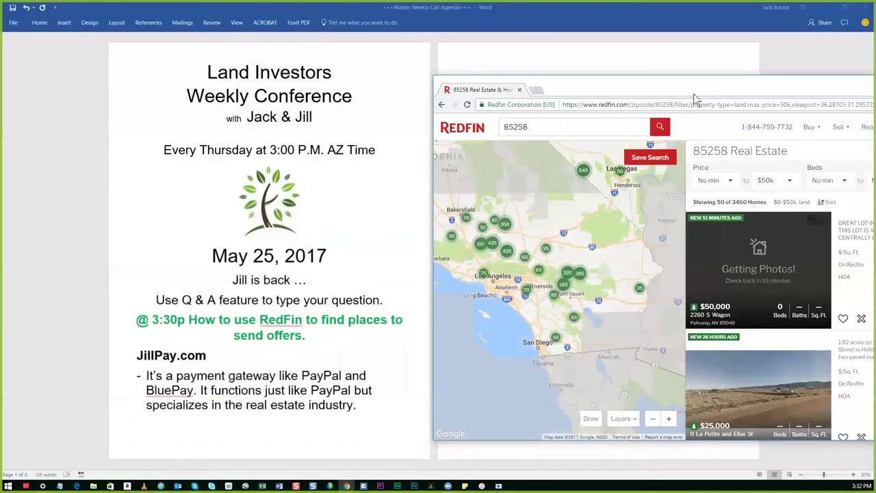
drag(694, 94, 440, 105)
click(703, 91)
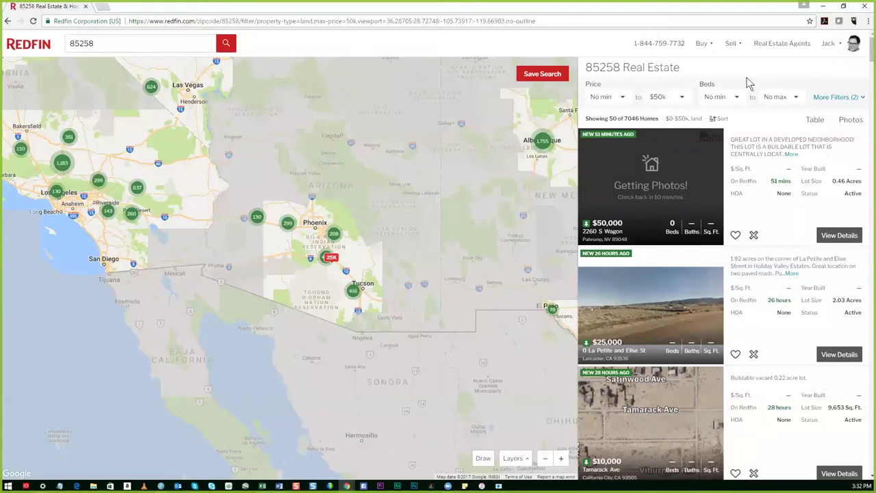
Open the additional search filters and examine the property type options, leaving only Land selected.
click(837, 101)
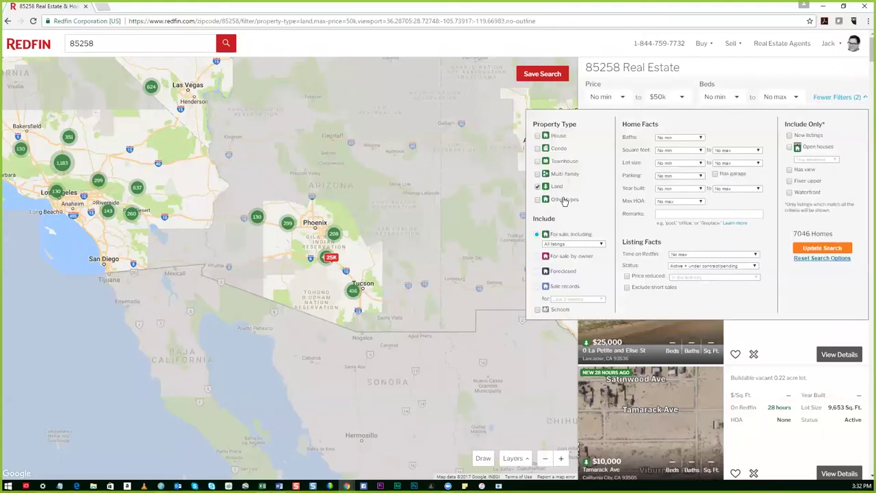
click(538, 186)
click(537, 135)
click(537, 136)
click(538, 148)
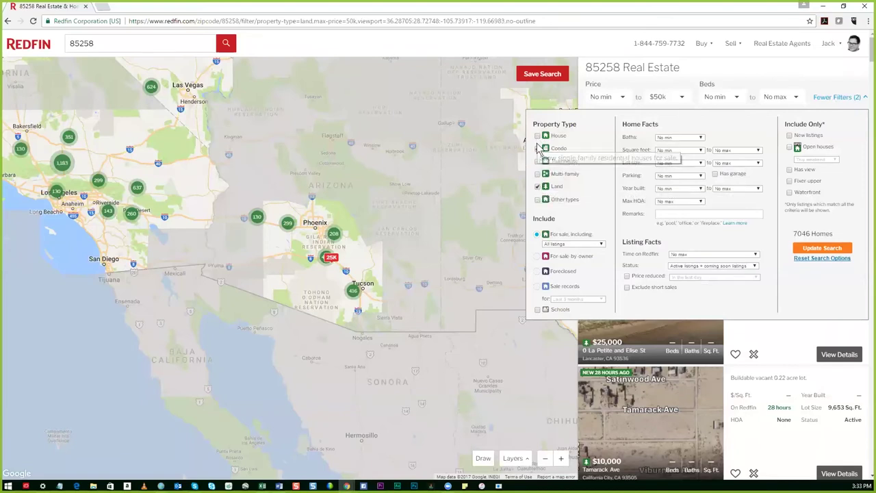
click(538, 149)
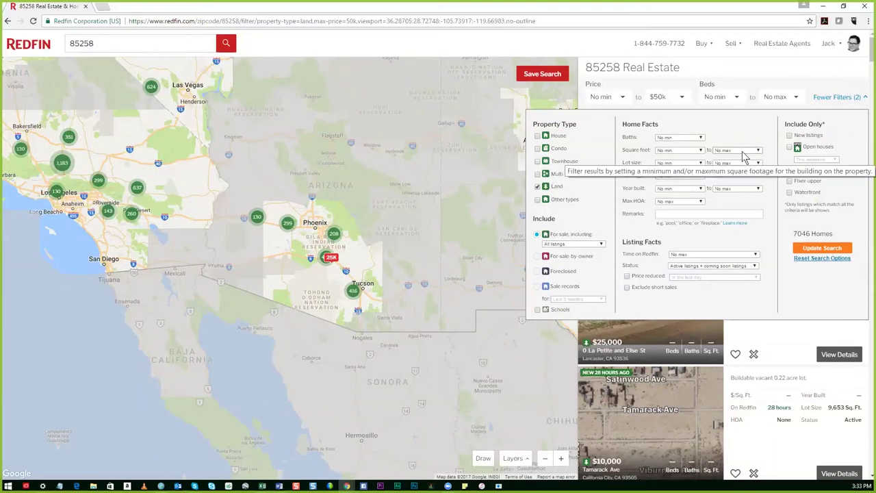
Examine the maximum price choices and the additional search filters without changing them.
click(676, 99)
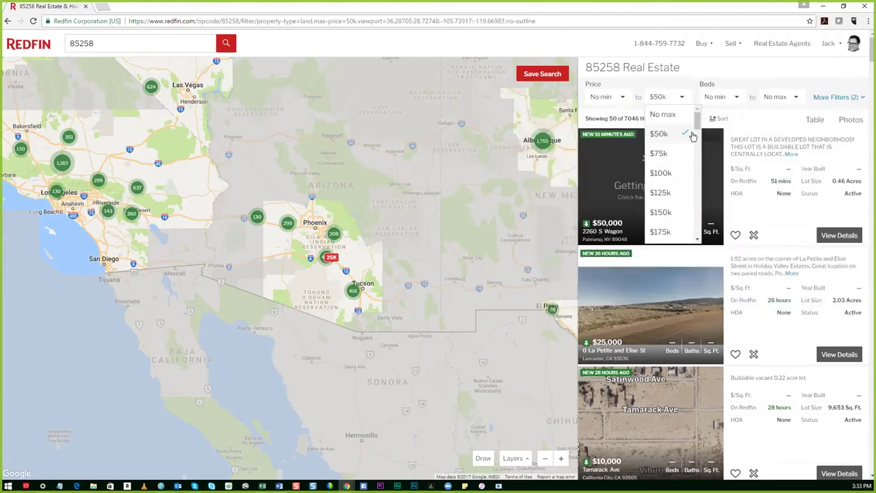
click(698, 71)
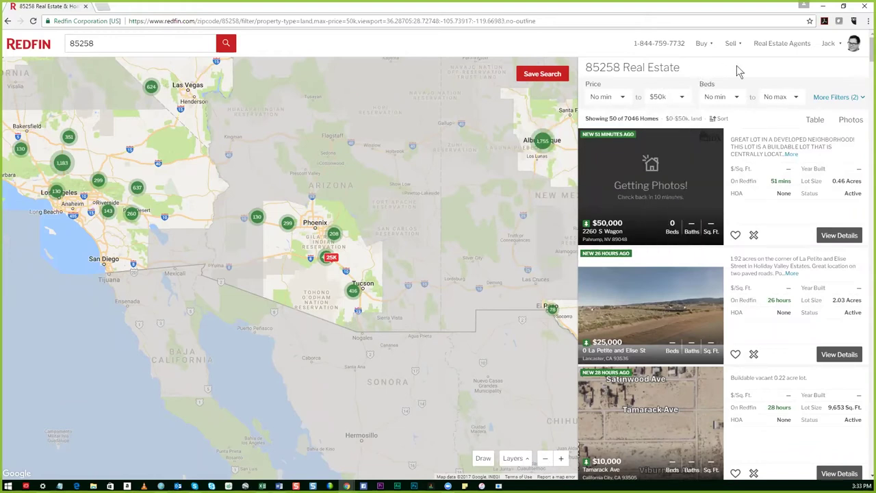
click(836, 97)
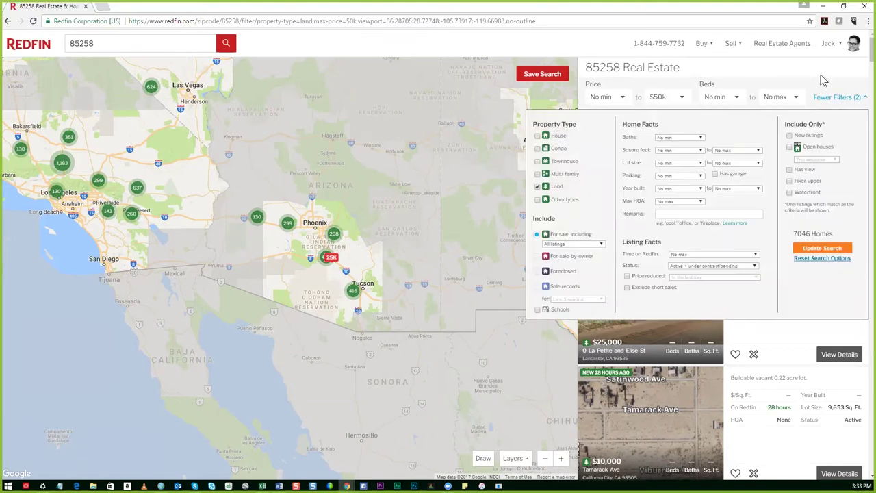
click(825, 97)
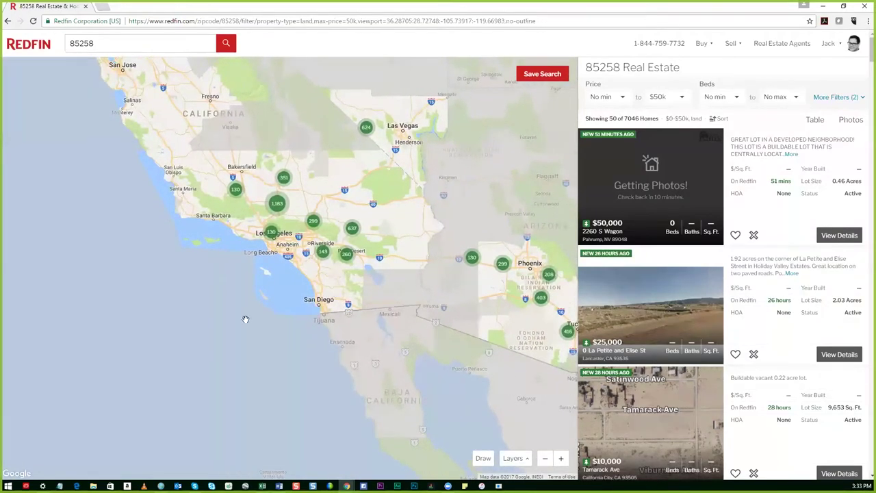
Examine the 25K and 10K land listings around Newport Beach, highlighting the 10K lot's number of days on Redfin.
scroll(227, 308, up, 3)
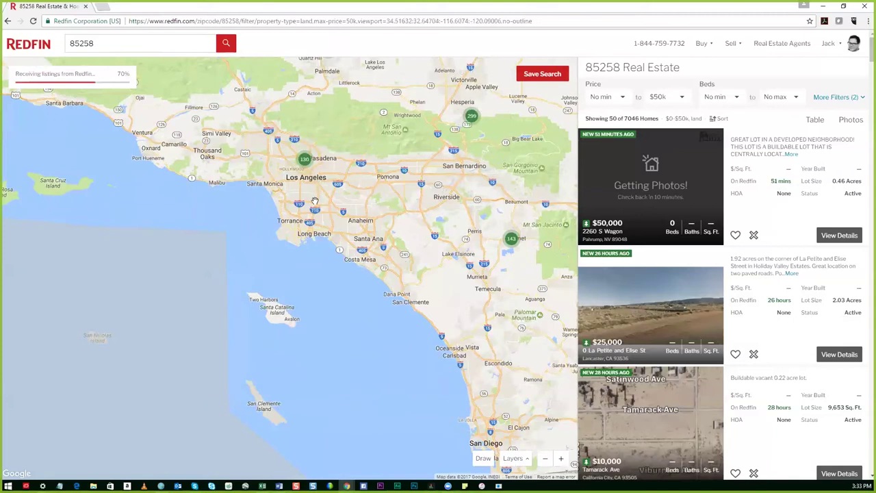
scroll(315, 201, up, 2)
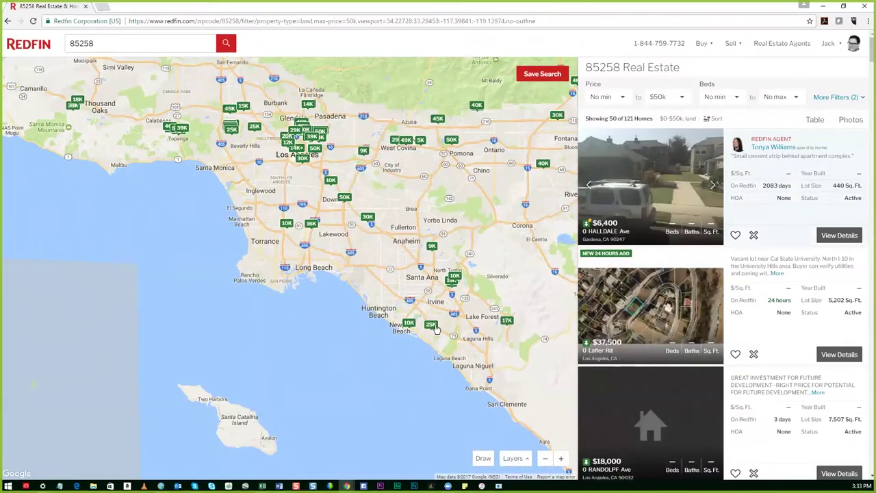
click(431, 325)
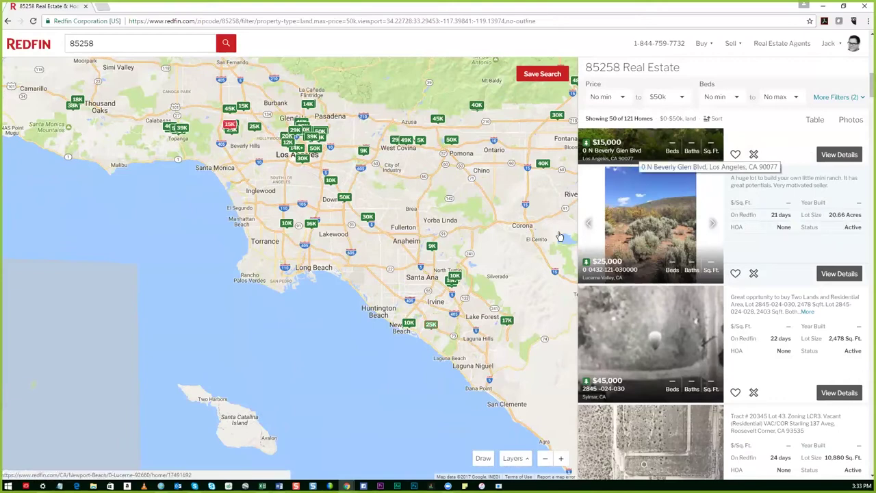
scroll(419, 328, up, 3)
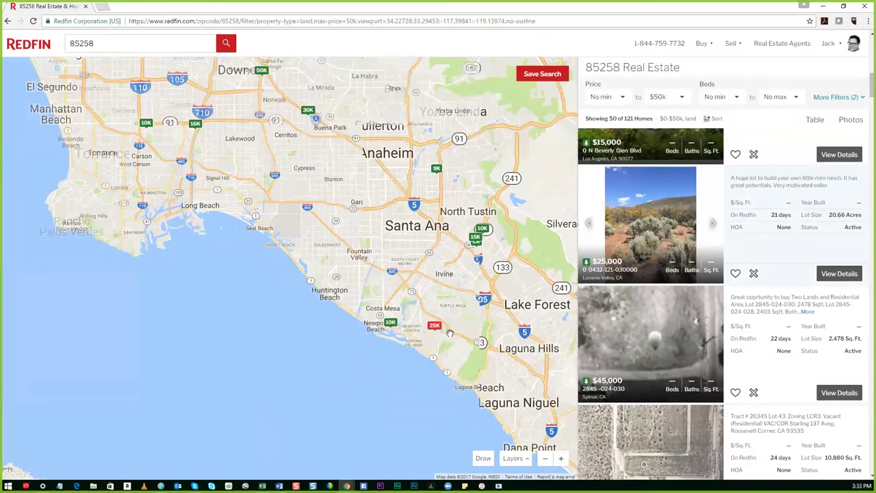
scroll(448, 332, up, 2)
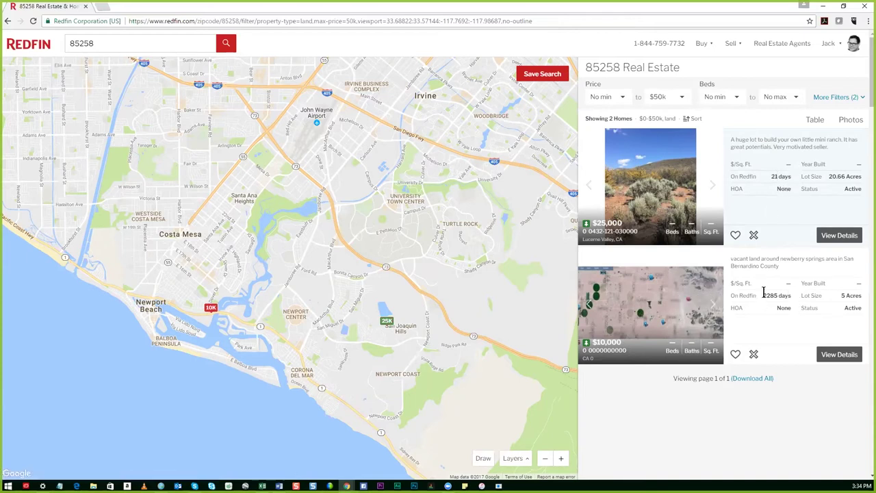
drag(764, 292, 776, 293)
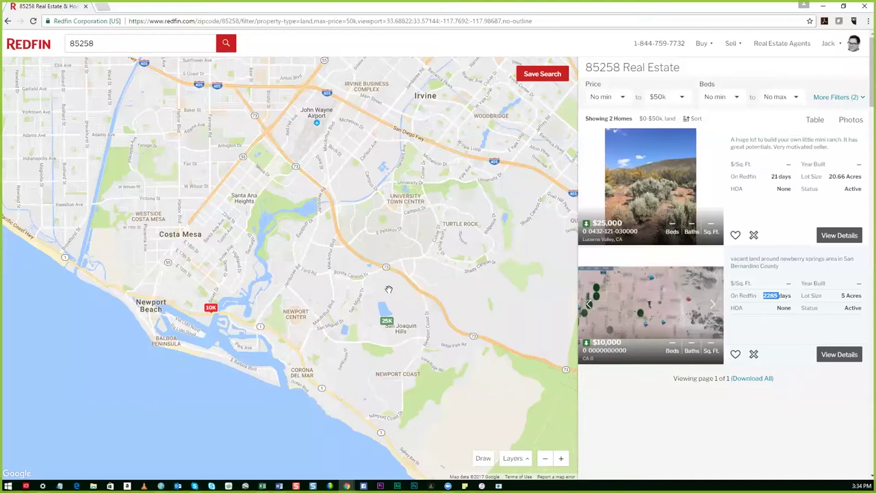
Examine the land listings between Irvine and North Tustin, checking the details of the 10K, 8K and 15K lots.
scroll(273, 300, down, 1)
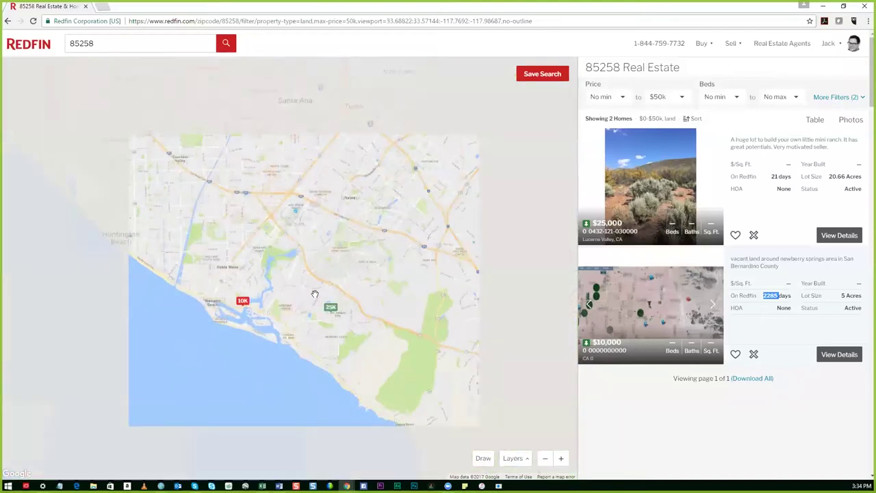
scroll(317, 290, down, 1)
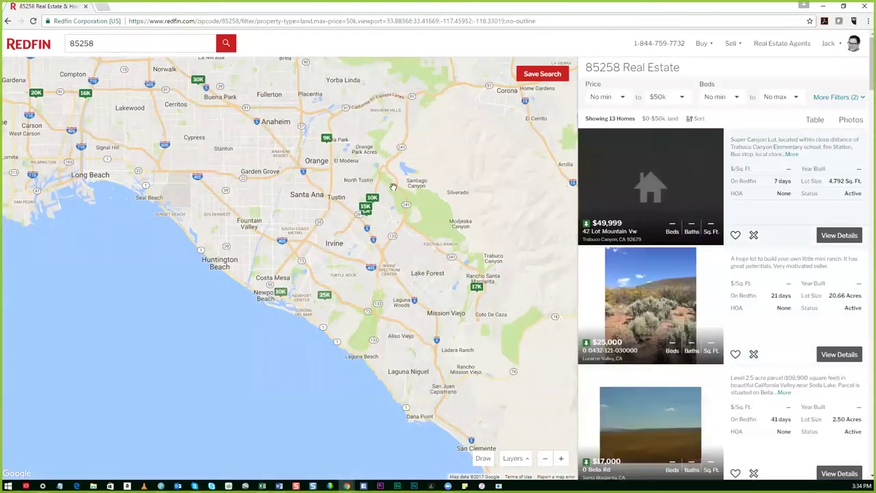
scroll(386, 213, up, 1)
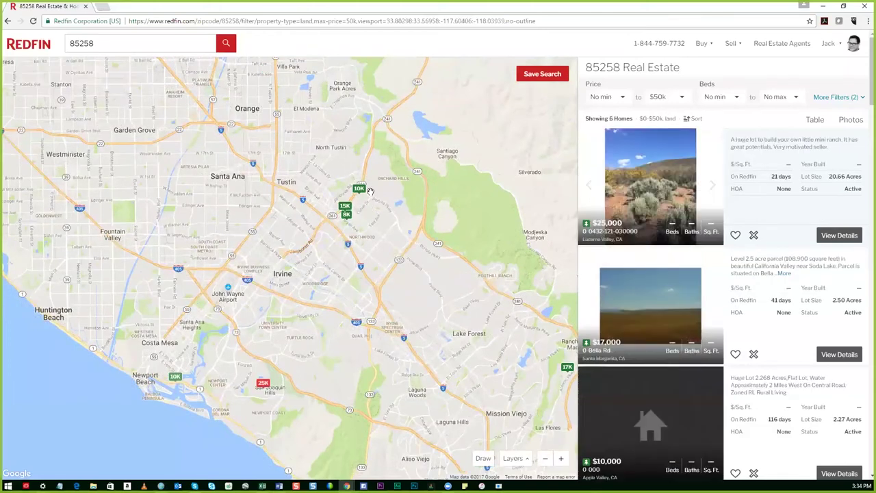
mouse_move(360, 190)
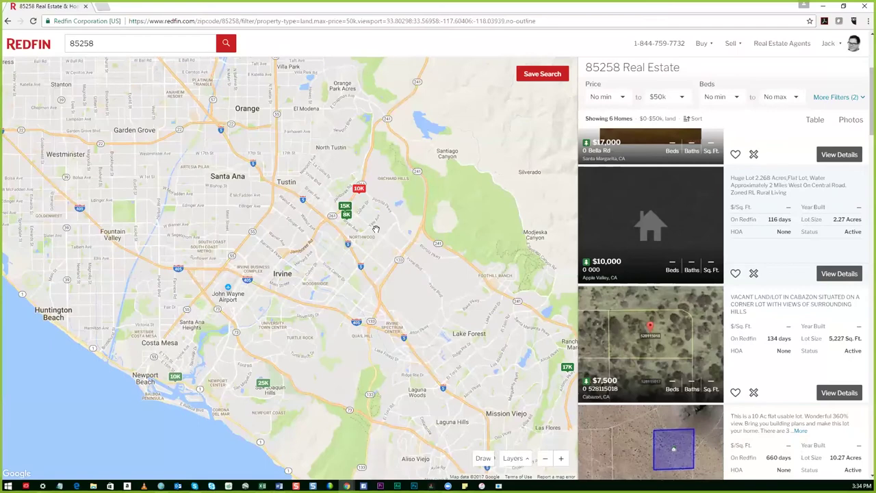
mouse_move(349, 209)
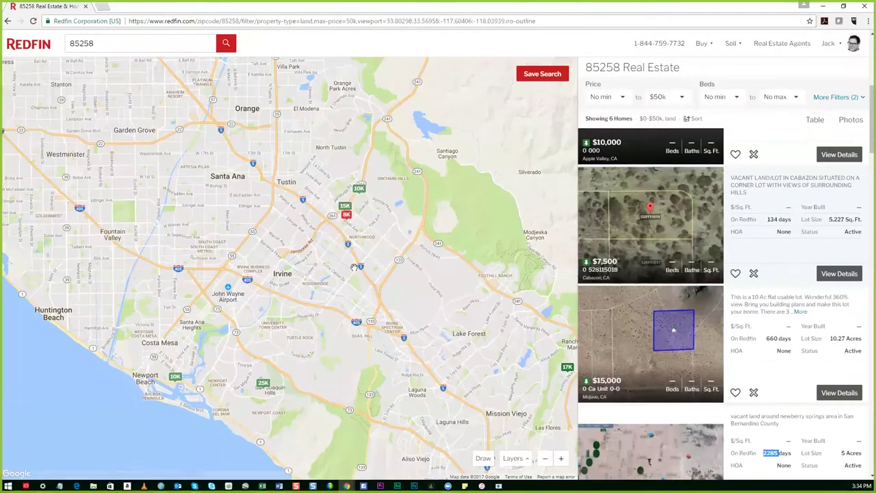
scroll(355, 267, up, 1)
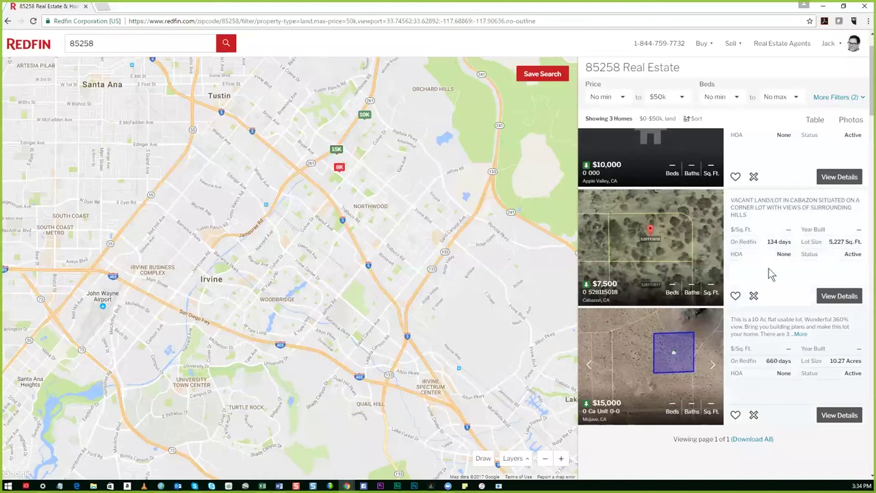
Survey the land listings along the coast from Orange County past Los Angeles and Santa Barbara to Central California.
scroll(408, 238, down, 3)
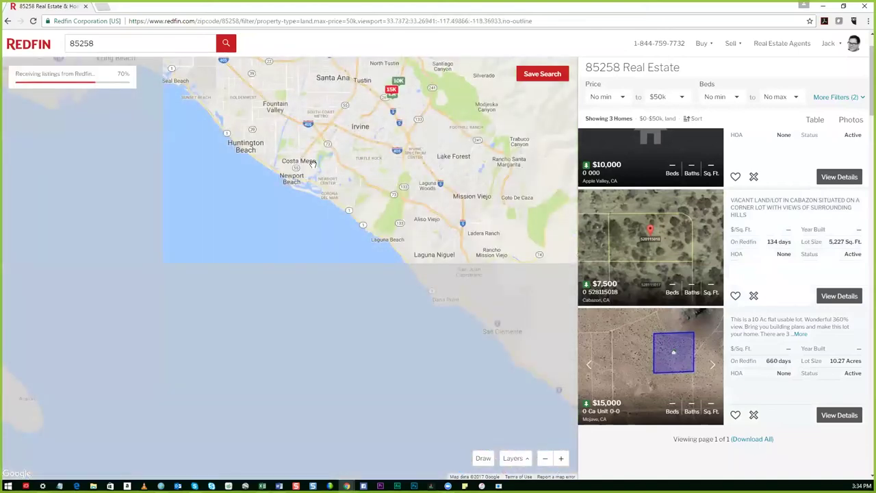
scroll(368, 280, down, 1)
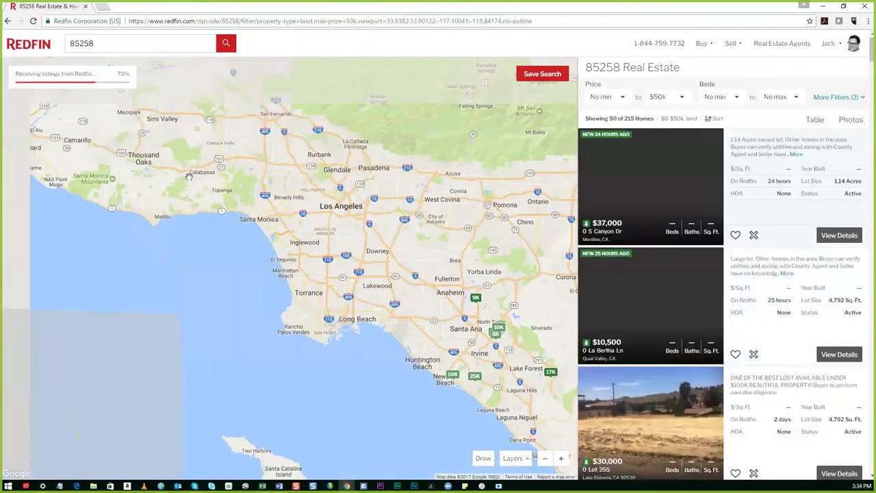
drag(137, 115, 343, 139)
scroll(343, 139, up, 1)
scroll(283, 190, down, 1)
drag(283, 189, 443, 341)
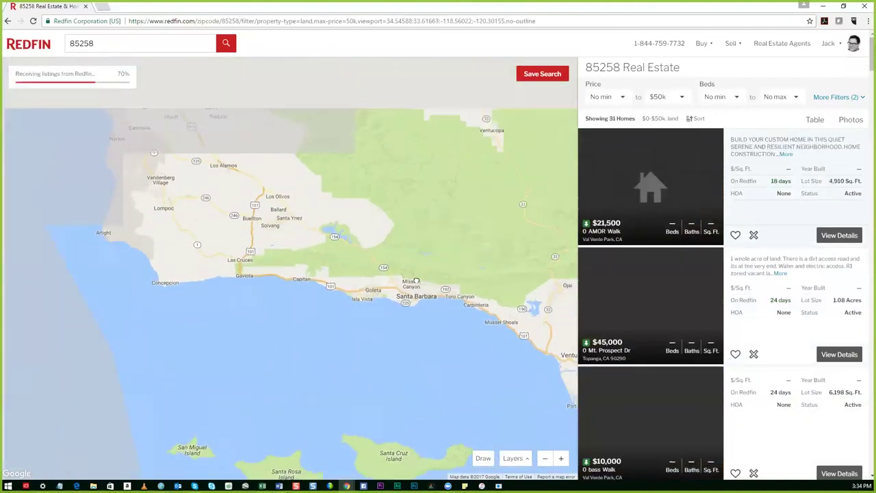
scroll(300, 180, up, 1)
scroll(346, 262, down, 2)
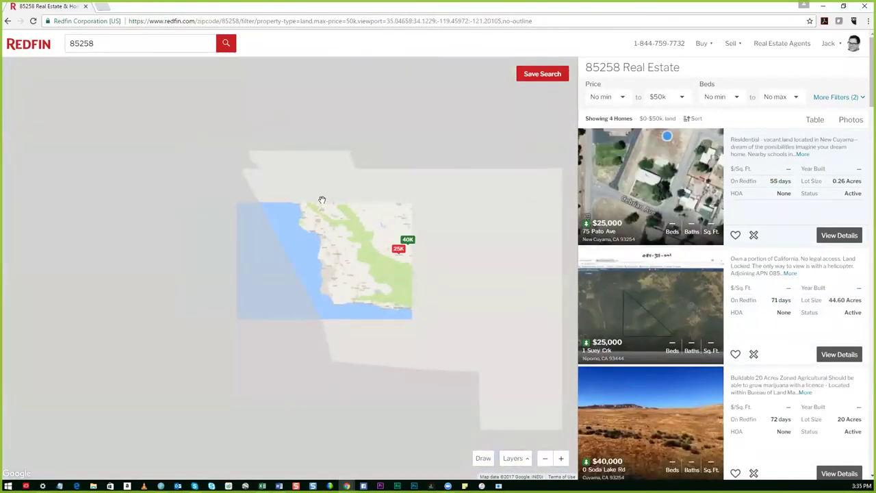
drag(254, 85, 336, 223)
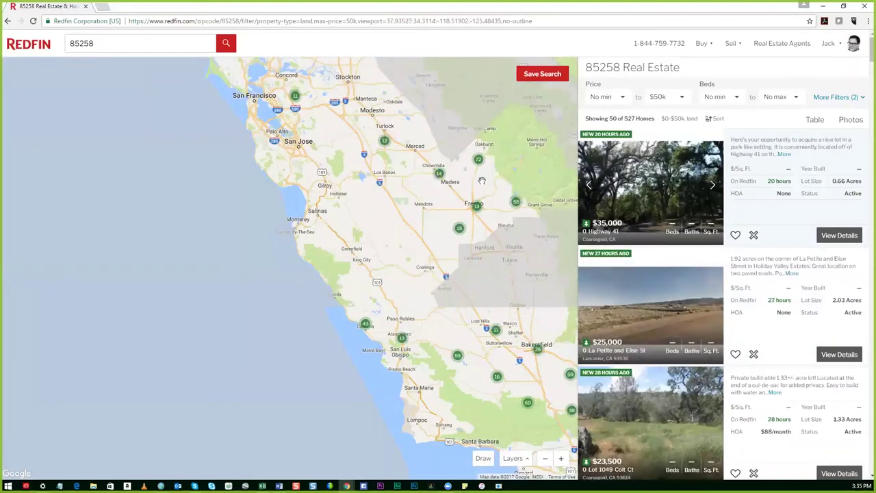
Open the listing cluster near Oakhurst and examine the land prices there and around Fresno.
click(477, 160)
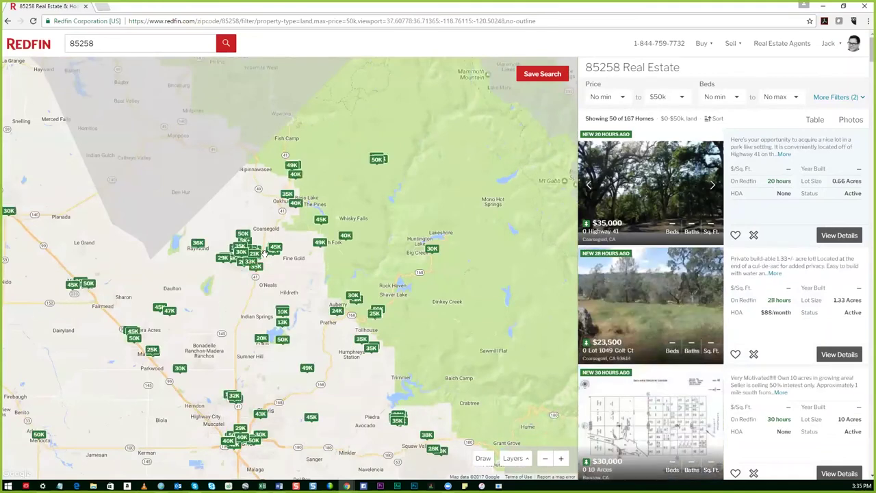
drag(330, 371, 307, 161)
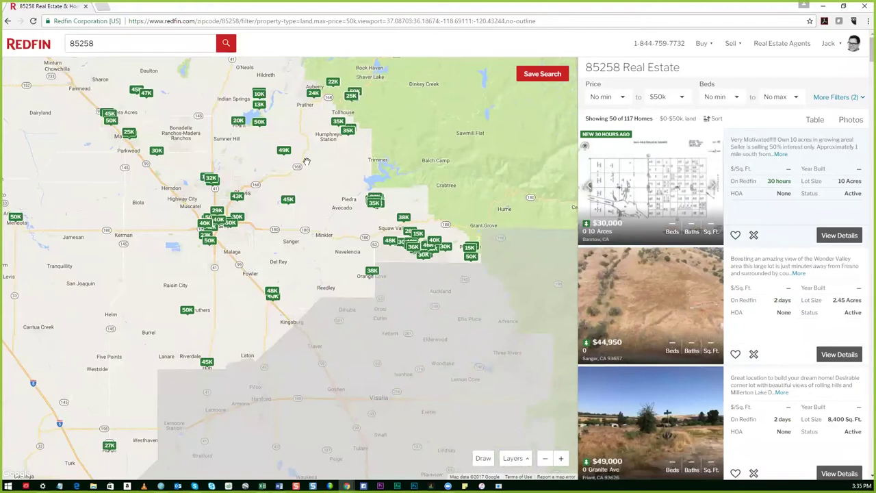
scroll(371, 349, down, 2)
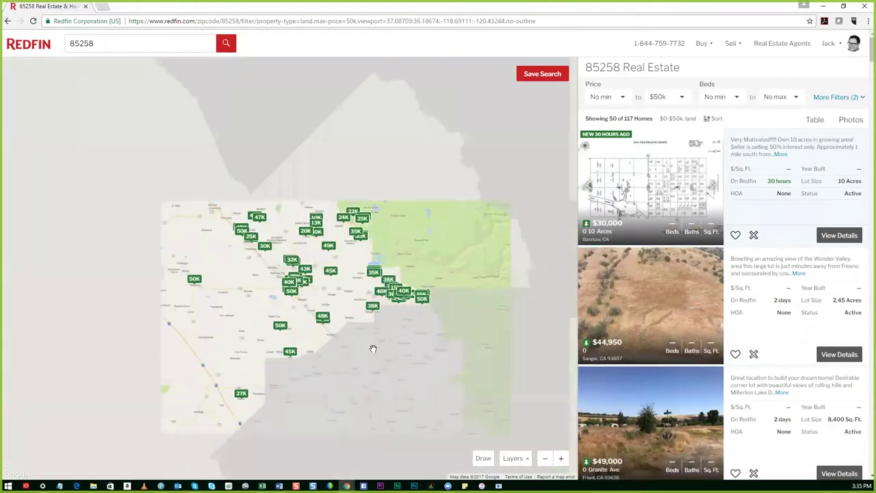
drag(348, 392, 318, 336)
Examine the land listing clusters around Lancaster and California City, checking the price summaries near California City and Adelanto.
scroll(318, 335, up, 1)
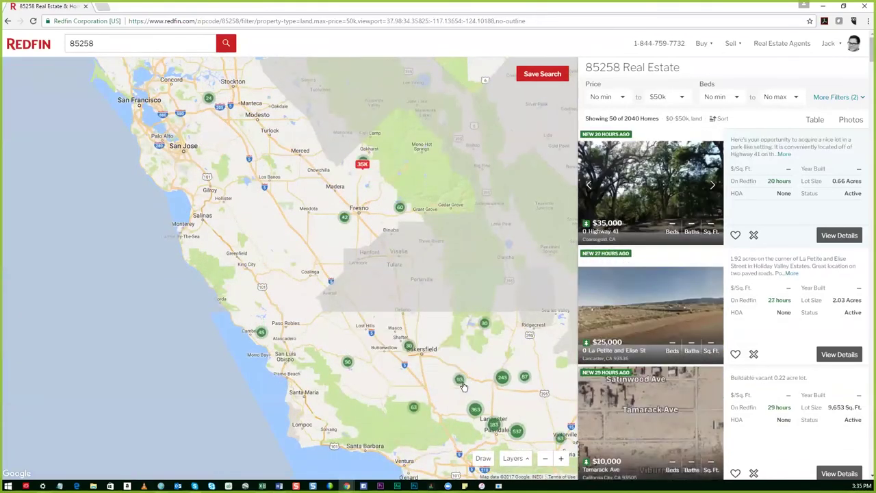
drag(390, 383, 288, 308)
scroll(427, 319, up, 1)
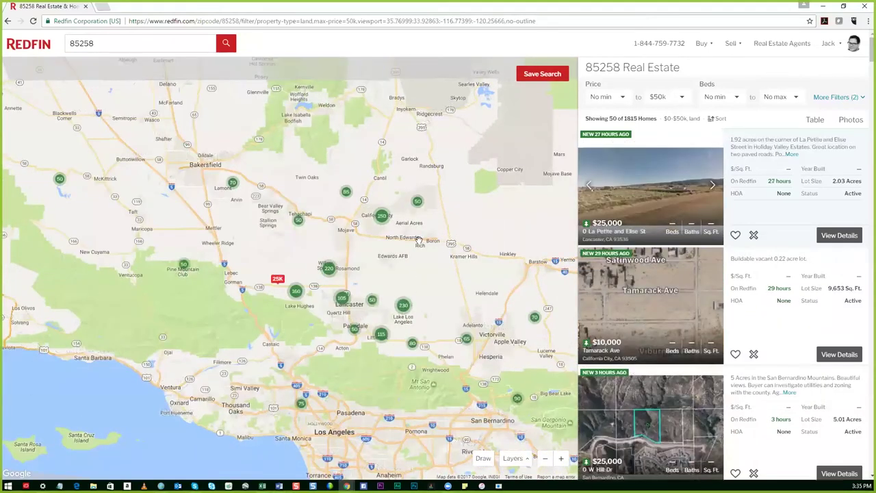
scroll(436, 272, up, 1)
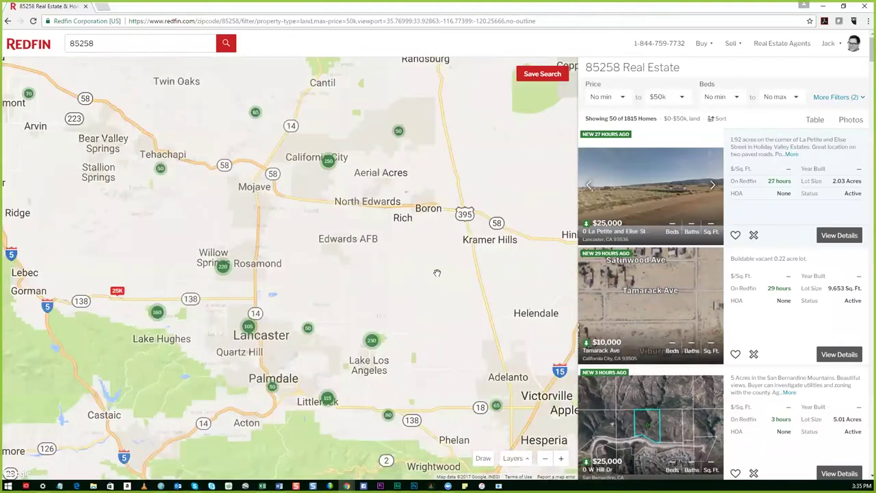
mouse_move(388, 161)
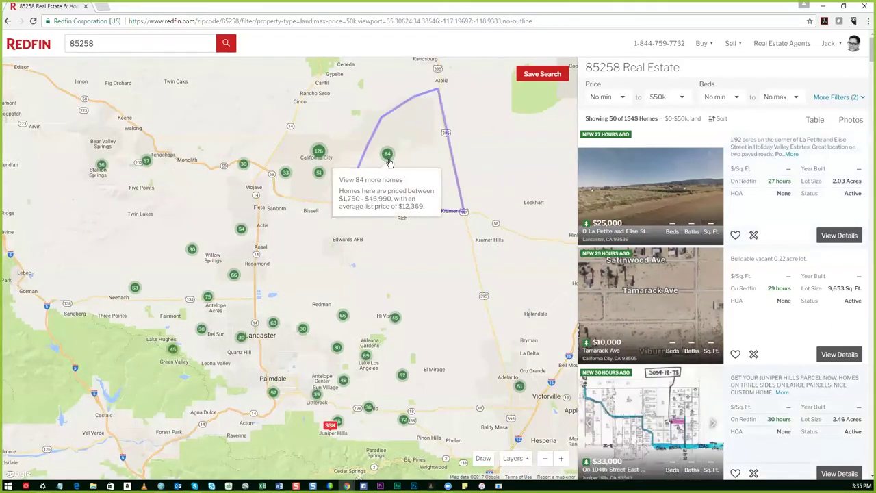
mouse_move(321, 154)
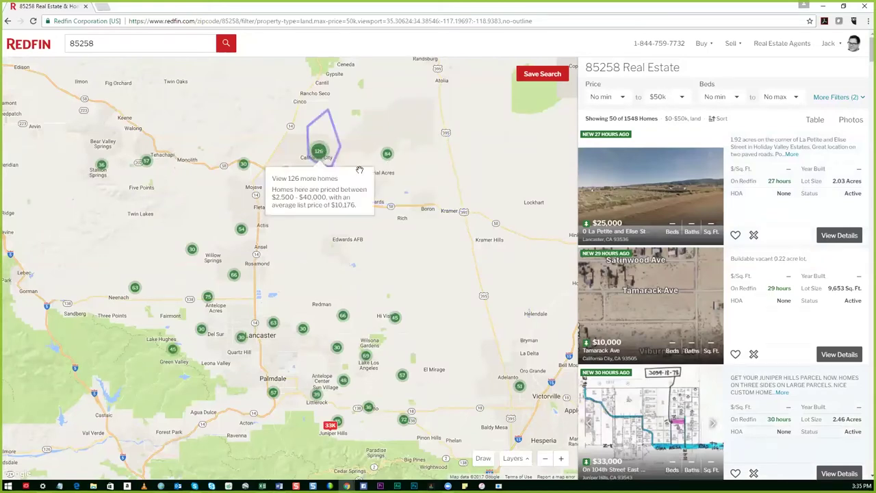
mouse_move(321, 176)
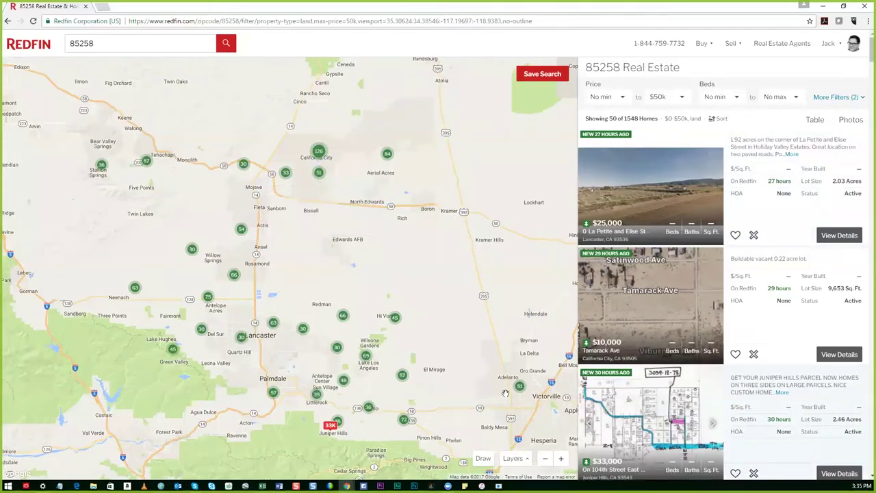
mouse_move(520, 388)
Search for Big Bear Lake and remove the city outline to include listings in the surrounding area.
click(124, 44)
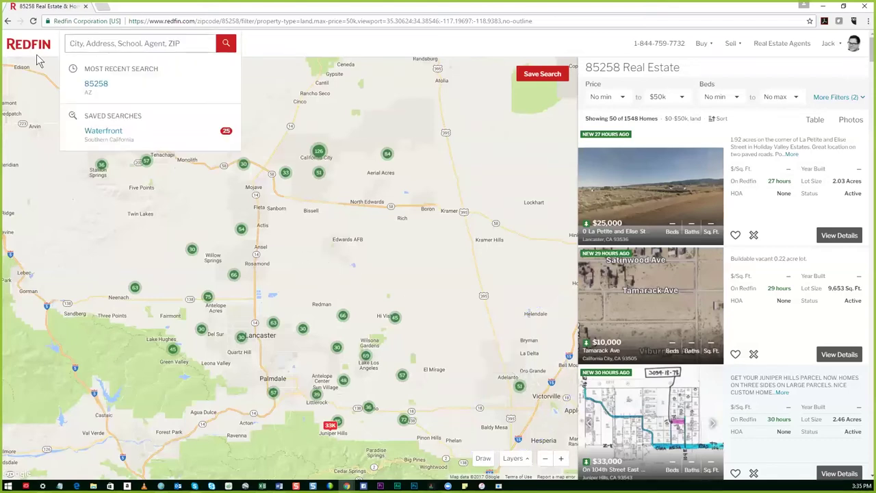
text(big bear)
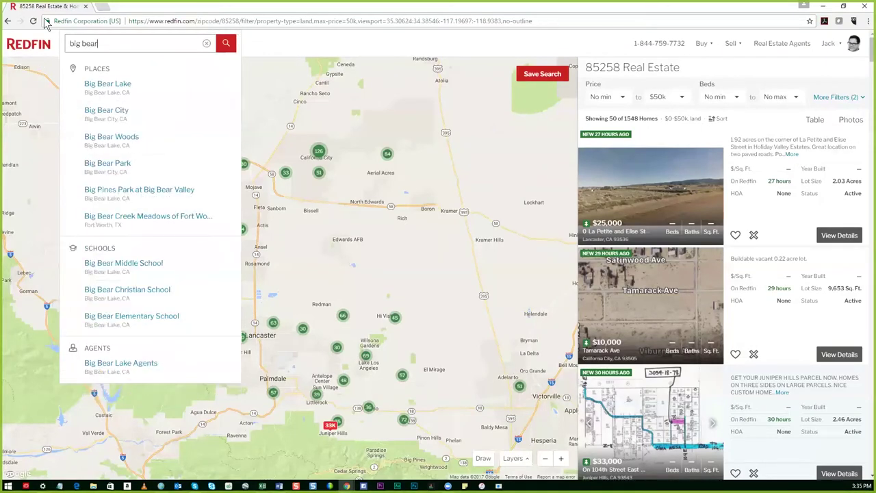
click(143, 93)
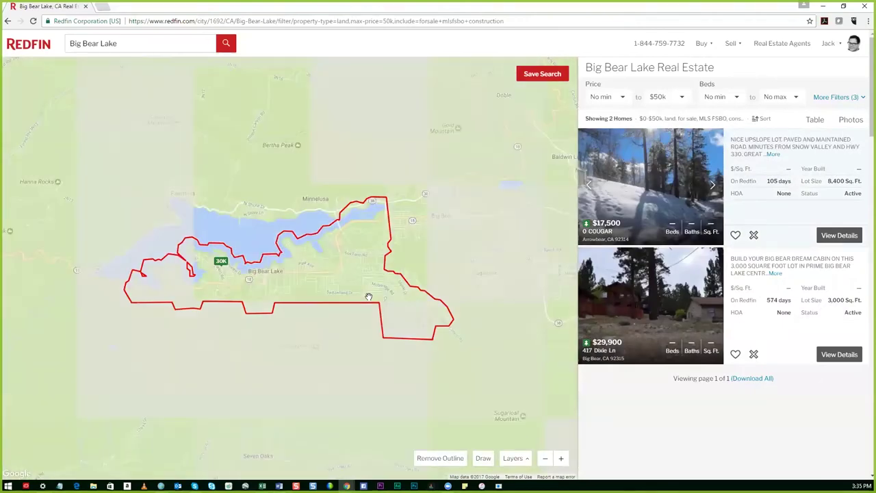
click(445, 457)
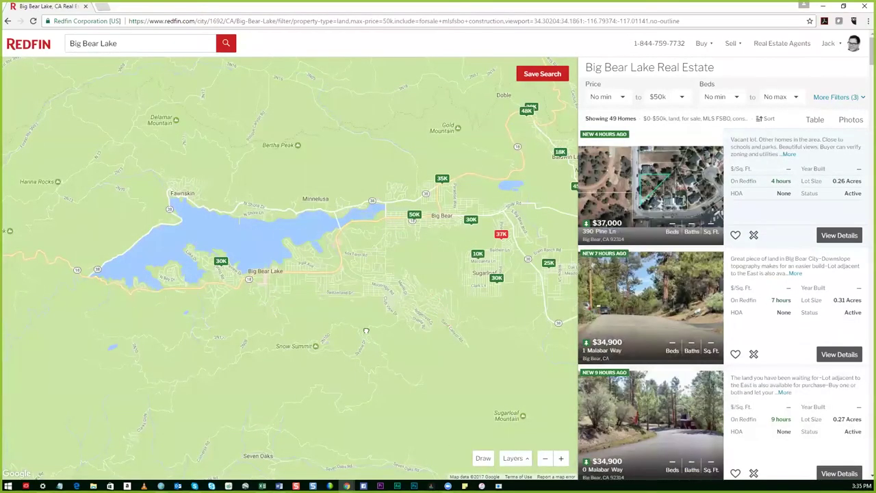
Examine the land listings around Big Bear, including the 50K lot, and those near Lake Arrowhead and Cedar Glen.
scroll(360, 327, down, 2)
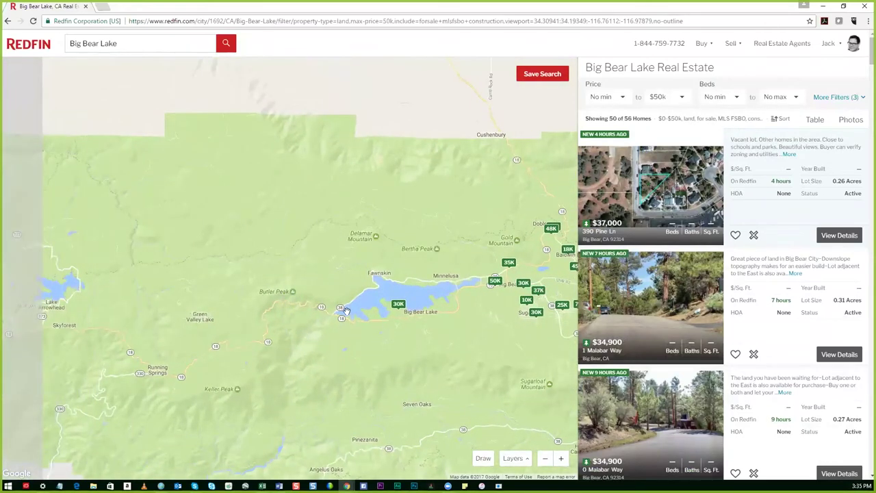
click(494, 281)
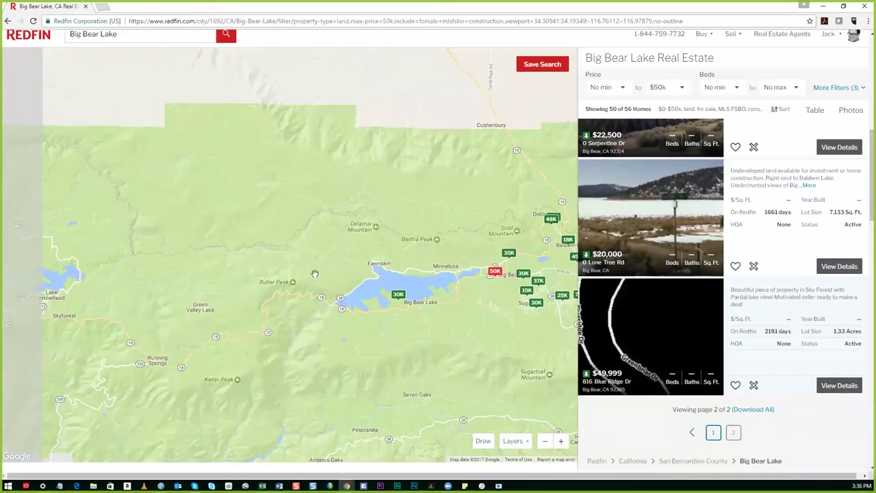
drag(315, 274, 528, 319)
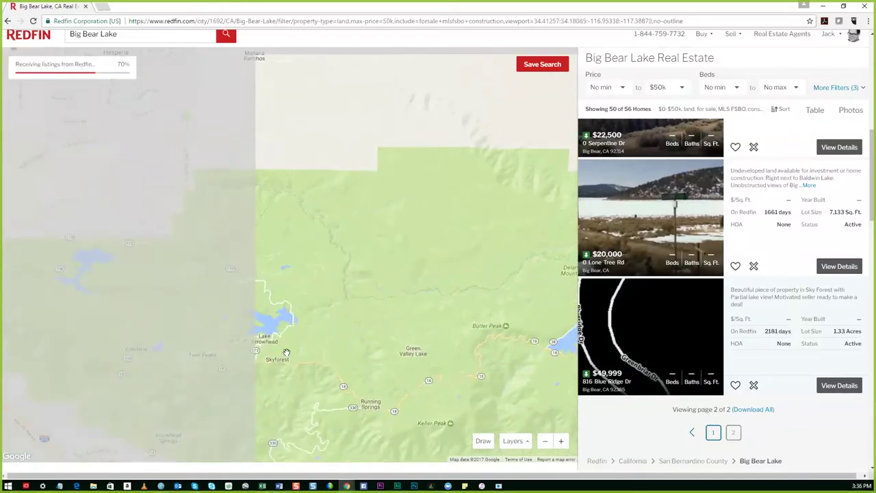
scroll(348, 335, up, 1)
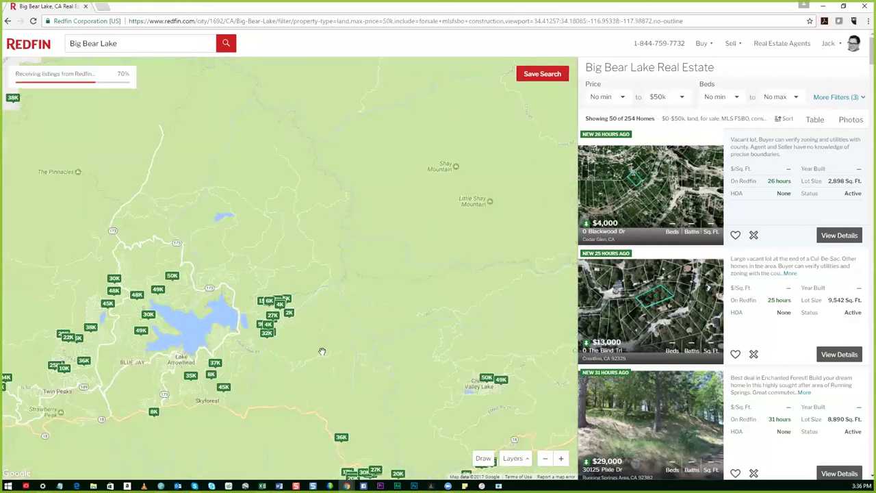
scroll(294, 325, up, 1)
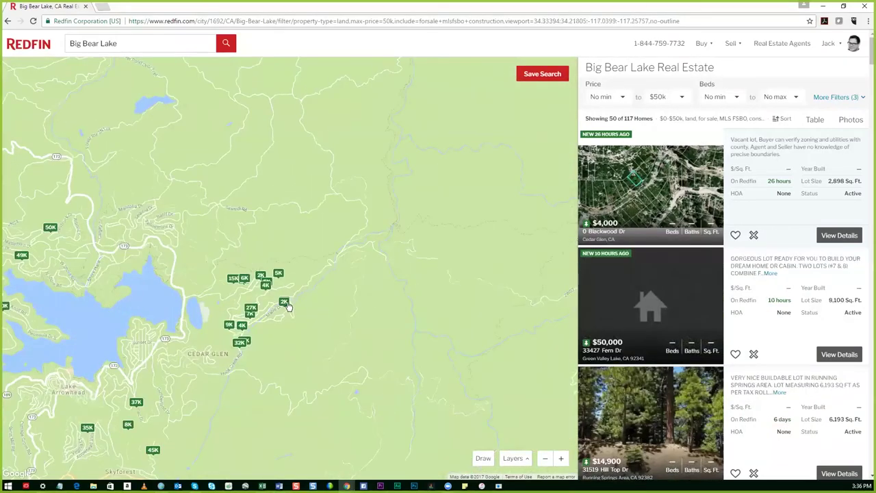
Examine the cheapest lots around Cedar Glen, including the 2K listing near Hook Creek.
scroll(288, 306, up, 1)
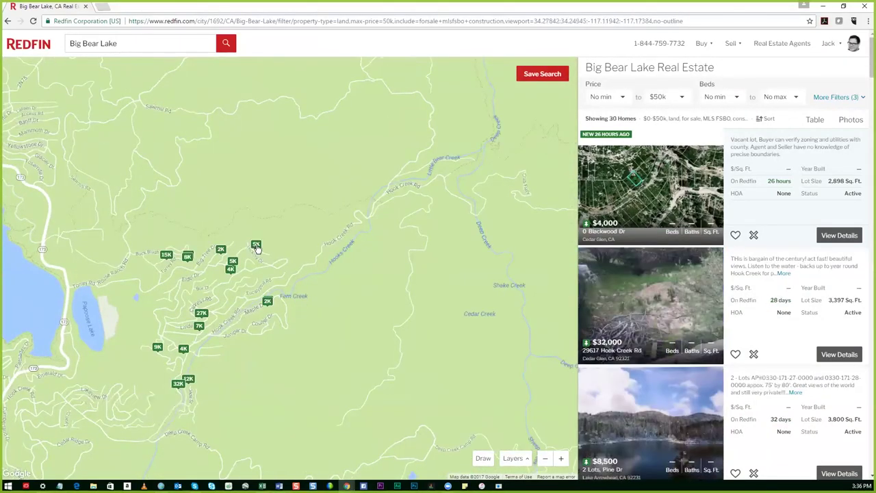
click(221, 249)
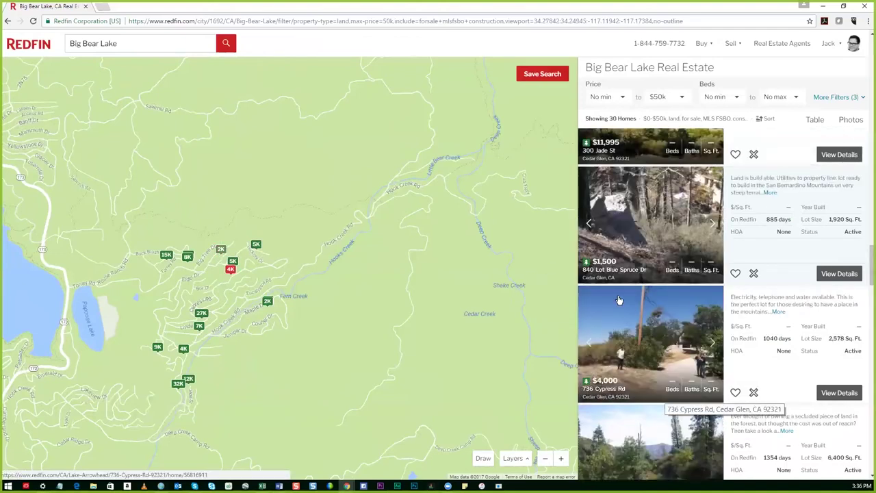
scroll(233, 271, up, 1)
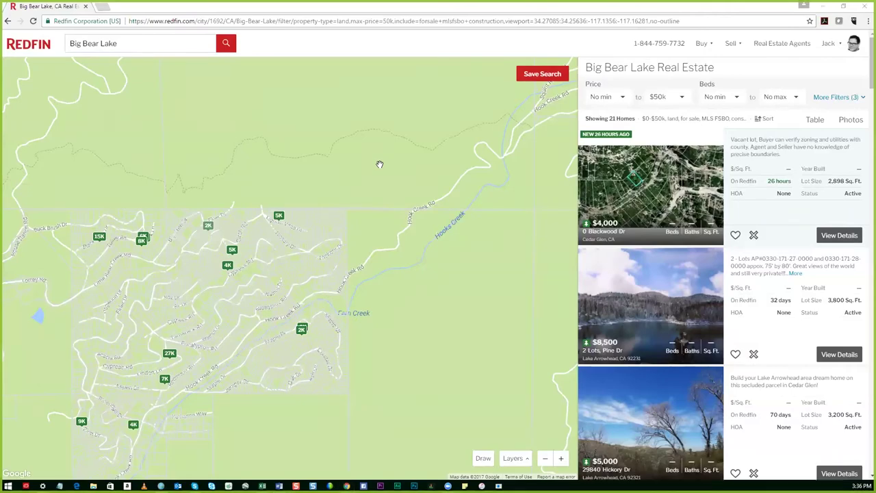
Switch to the Excel deal sheet and set the purchase price to 1,000 and the sale price to 2,500.
key(alt+Tab)
key(Up)
key(Up)
key(Left)
key(Left)
text(1,000)
key(Up)
text(25)
key(Return)
Set the deal multiplier in cell O6 to 52.
key(Right)
key(Right)
key(Up)
key(Up)
key(Down)
key(Up)
text(52)
key(Return)
Set the sale price in the deal calculation to 5,000.
key(Down)
key(Down)
key(Left)
key(Left)
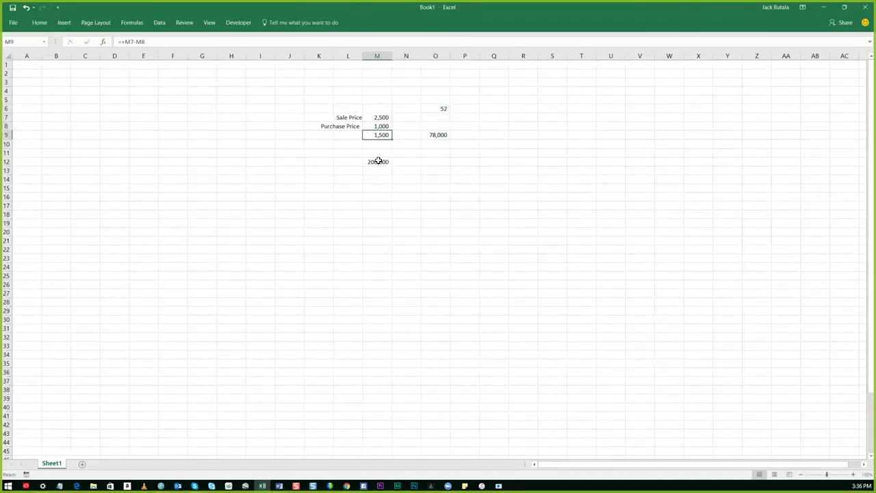
text(5000)
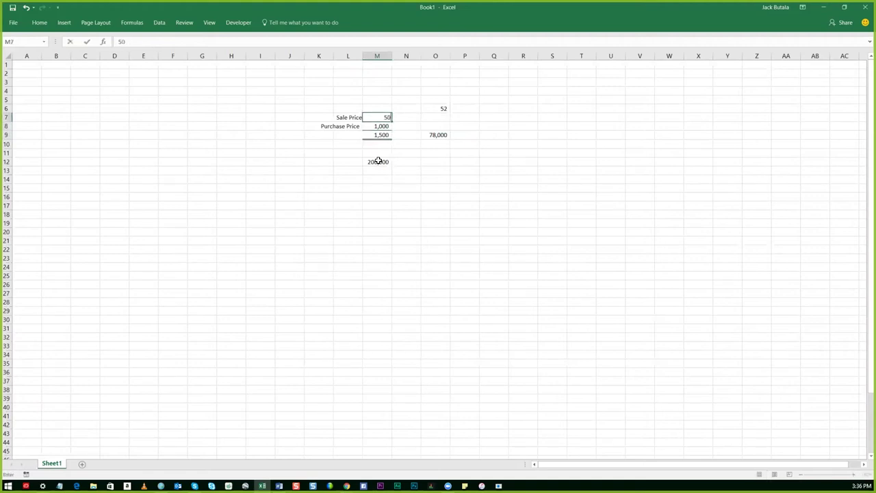
key(Return)
Set the deal multiplier in cell O6 to 12.
key(Right)
key(Right)
key(Up)
key(Up)
text(12)
key(Return)
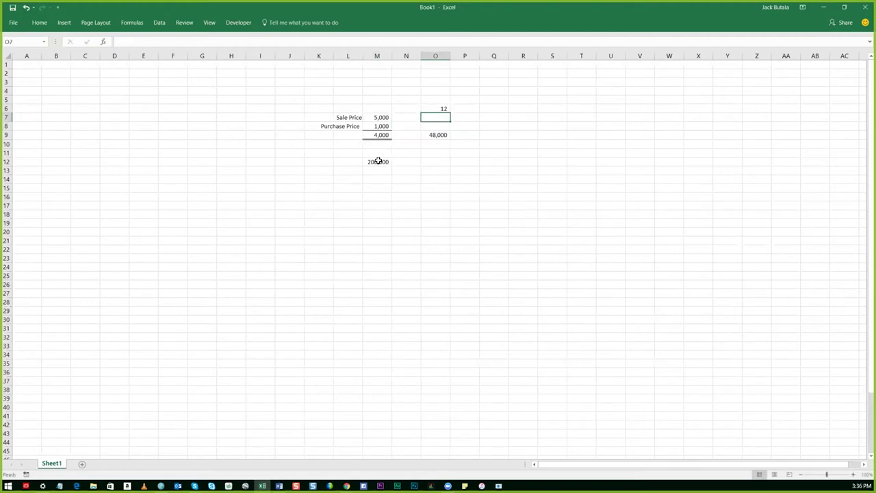
Switch back to the Redfin map and examine the land clusters from Southern California up to the southern Oregon coast.
key(alt+Tab)
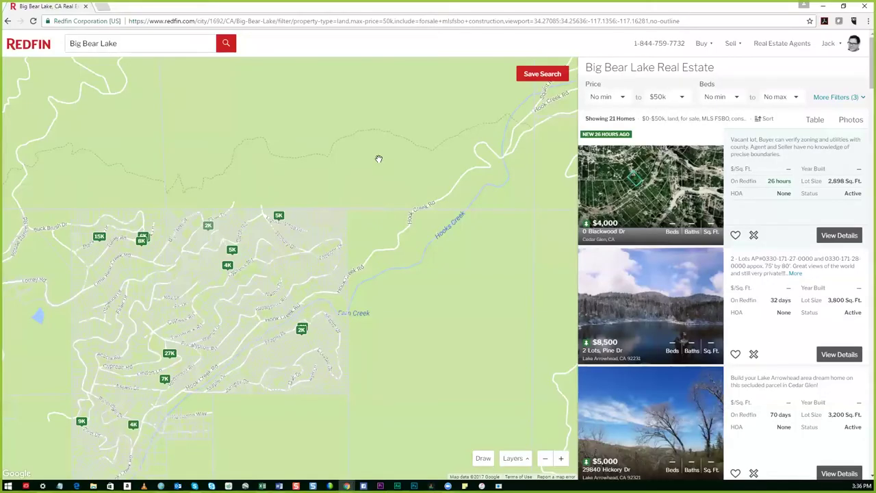
scroll(440, 211, down, 3)
scroll(438, 259, up, 1)
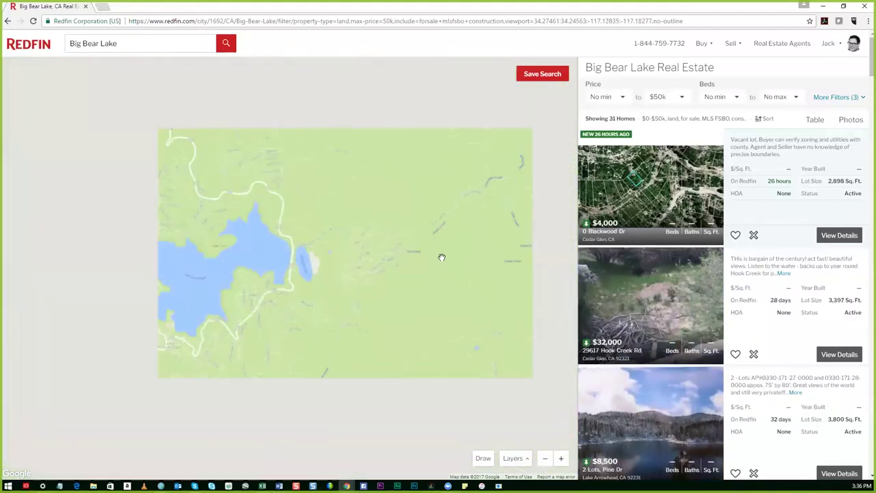
scroll(437, 257, down, 3)
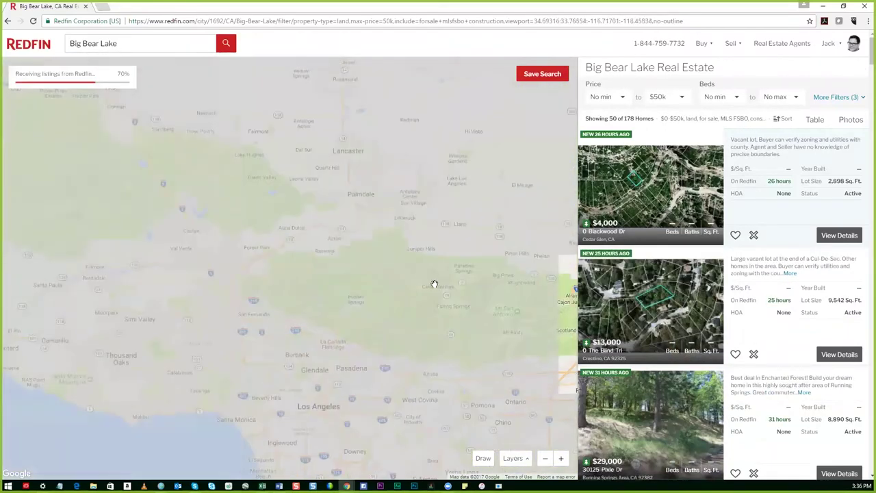
scroll(434, 284, down, 1)
drag(329, 189, 339, 286)
drag(333, 243, 341, 272)
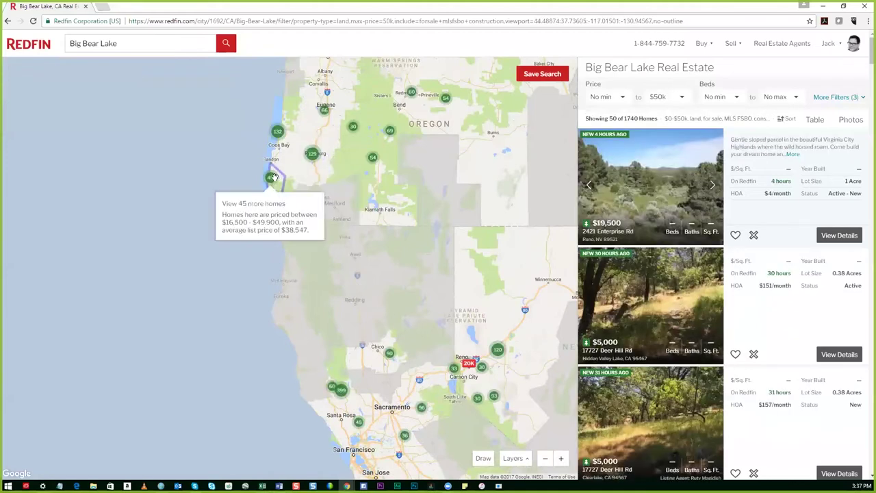
Examine the land listings at Port Orford, opening the 25K lot's details and closing them again.
scroll(270, 176, up, 2)
scroll(268, 193, up, 2)
drag(304, 165, 304, 289)
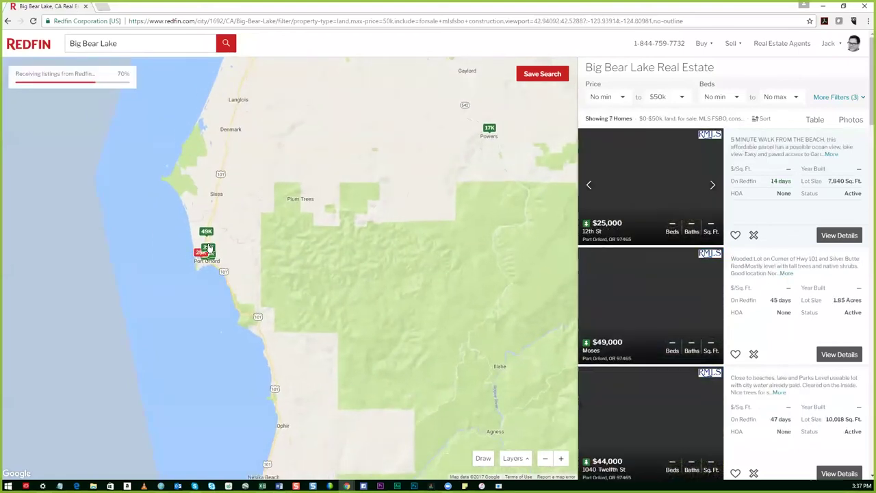
click(200, 252)
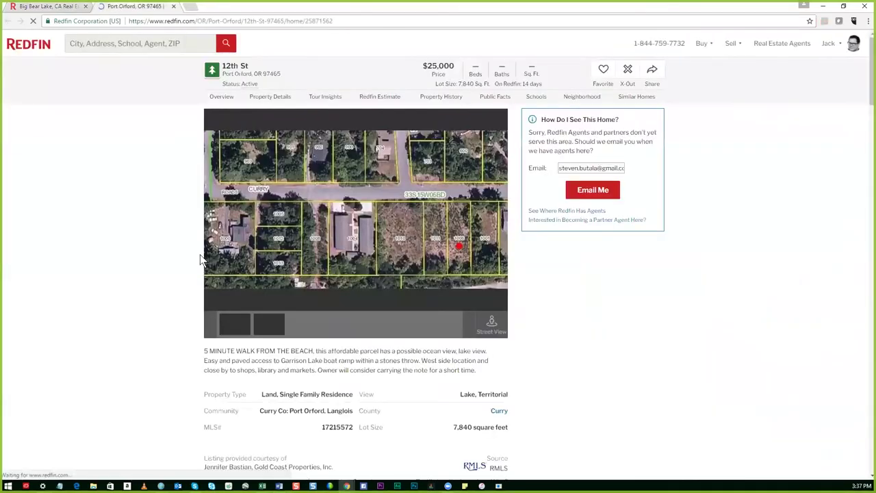
click(174, 6)
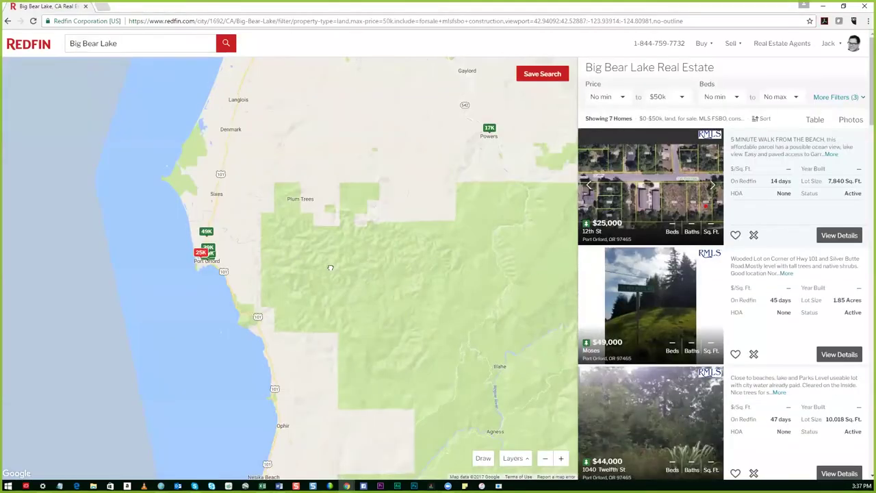
Examine the Oregon coast between Port Orford and Bandon for more land listings.
drag(331, 267, 401, 355)
scroll(337, 333, down, 2)
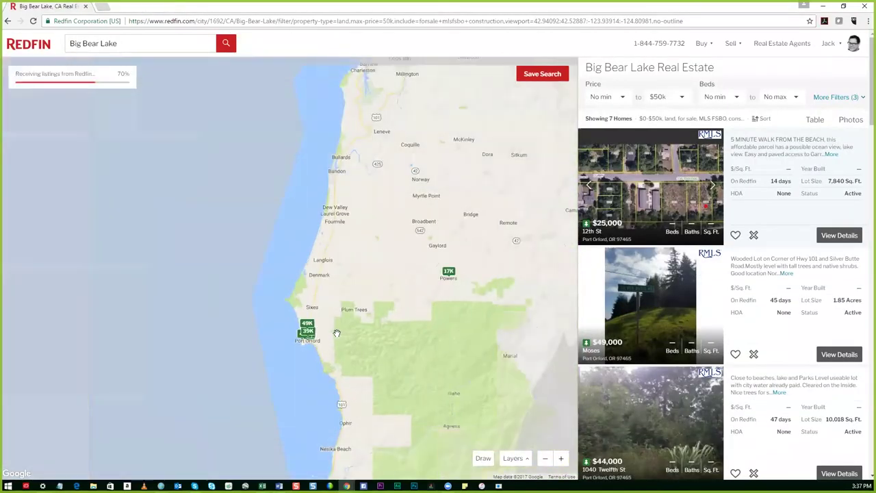